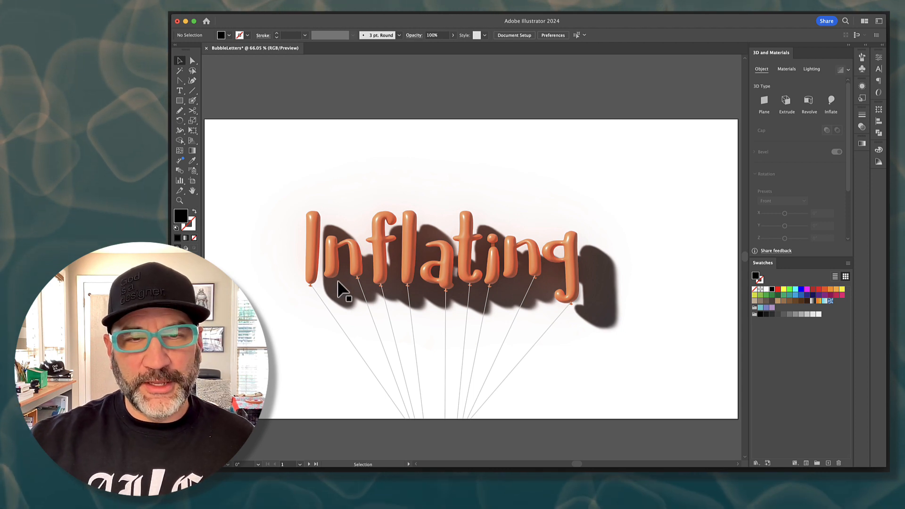
Examine the inflated balloon lettering, strings and shadows of the "Inflating" artwork up close and as a whole
left_click(180, 201)
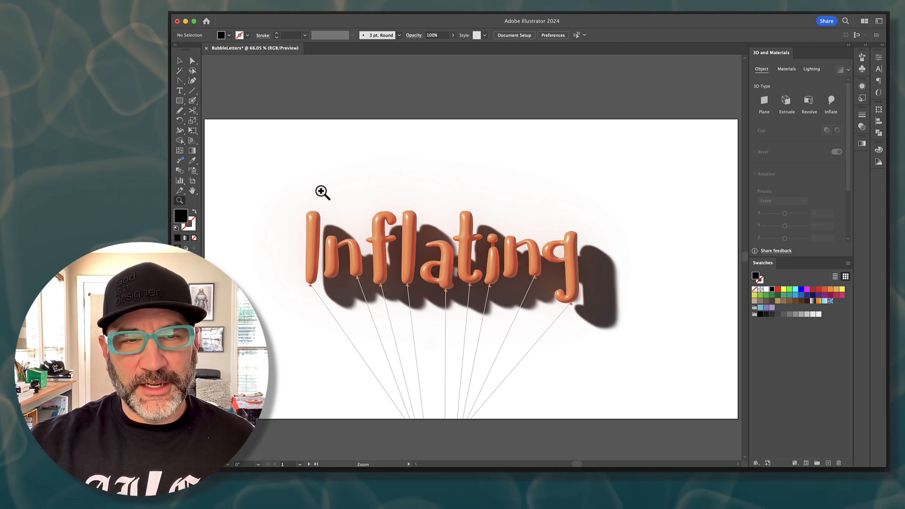
left_click_drag(312, 196, 443, 253)
scroll(446, 254, "down", 3)
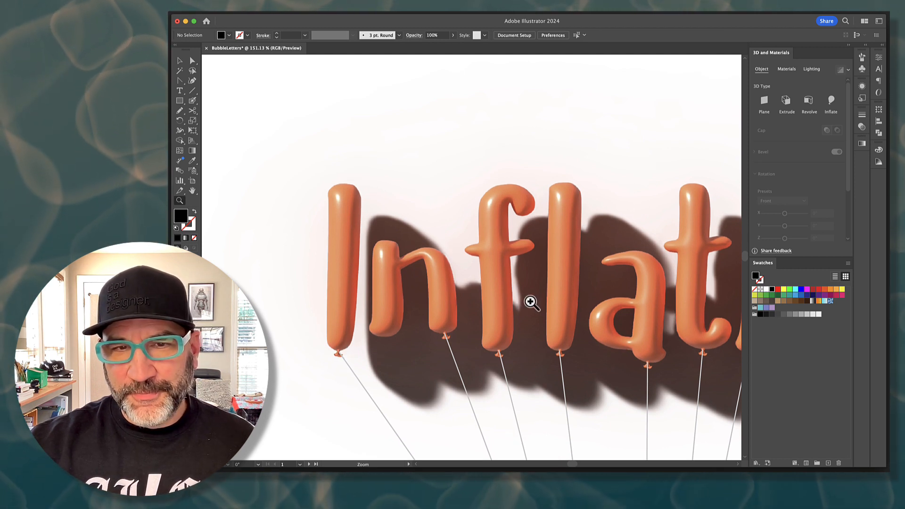
scroll(530, 301, "right", 2)
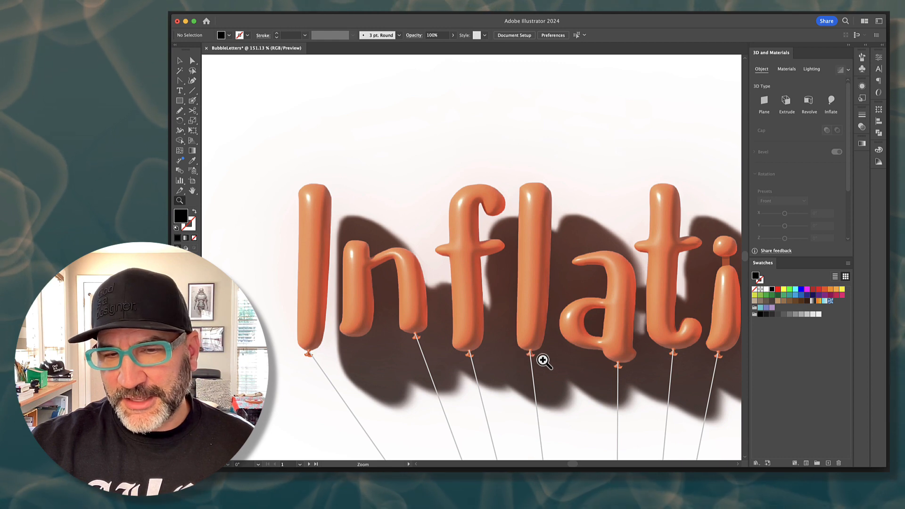
scroll(541, 360, "right", 5)
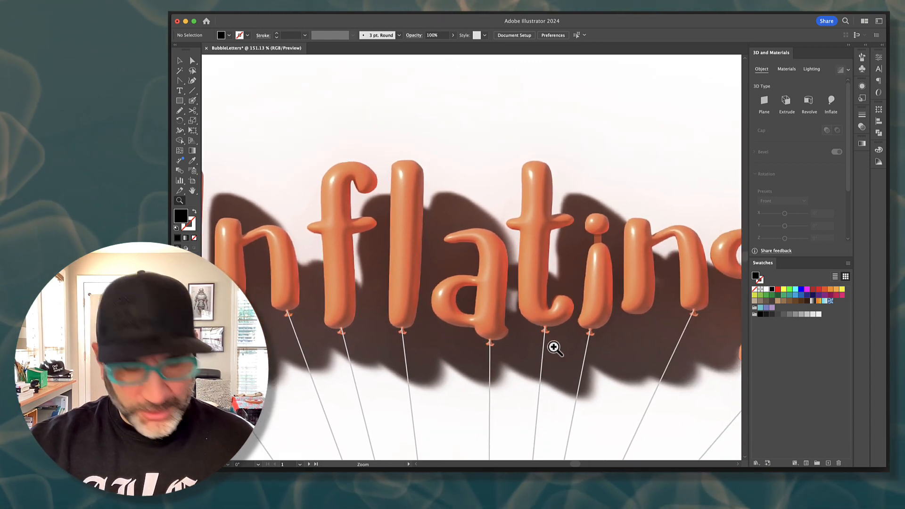
left_click(561, 309, "alt")
left_click(526, 281, "alt")
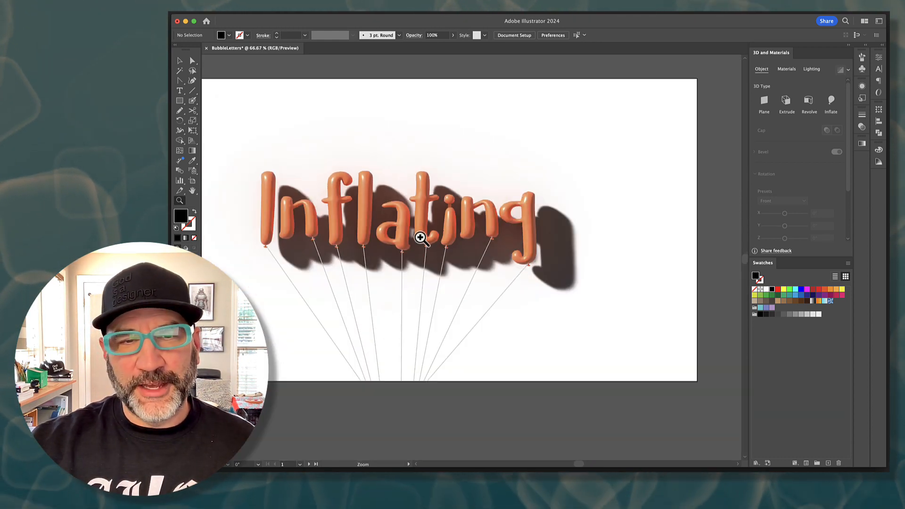
scroll(420, 236, "left", 5)
scroll(420, 236, "up", 3)
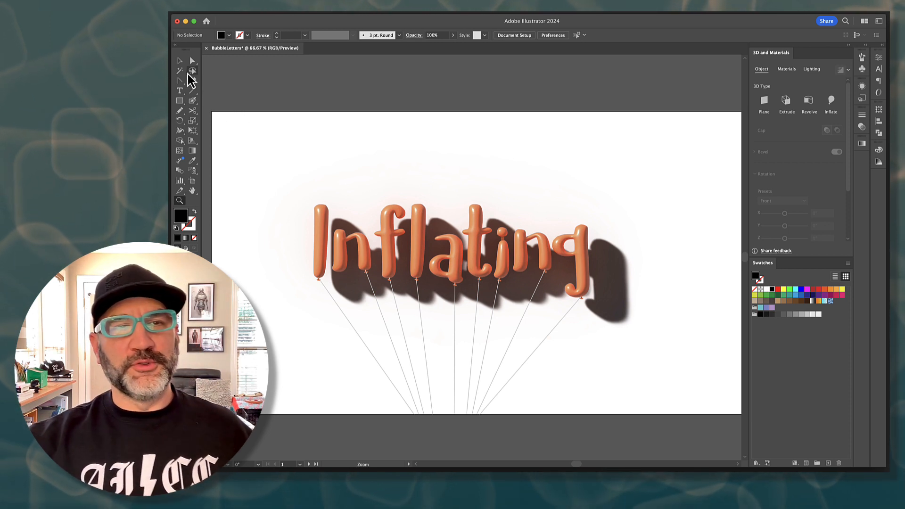
On the second artboard, add the text "Blob" in Cavorting at 200 pt and place it directly below the existing word
left_click(180, 60)
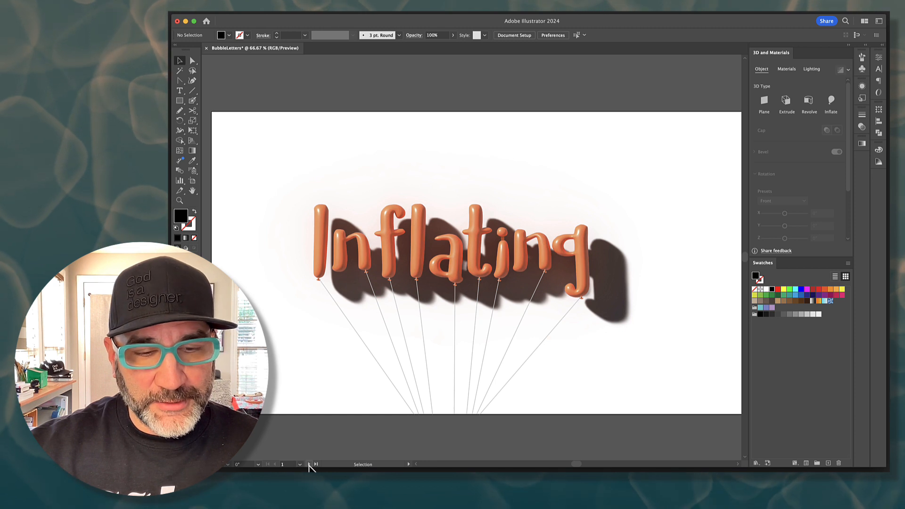
left_click(308, 465)
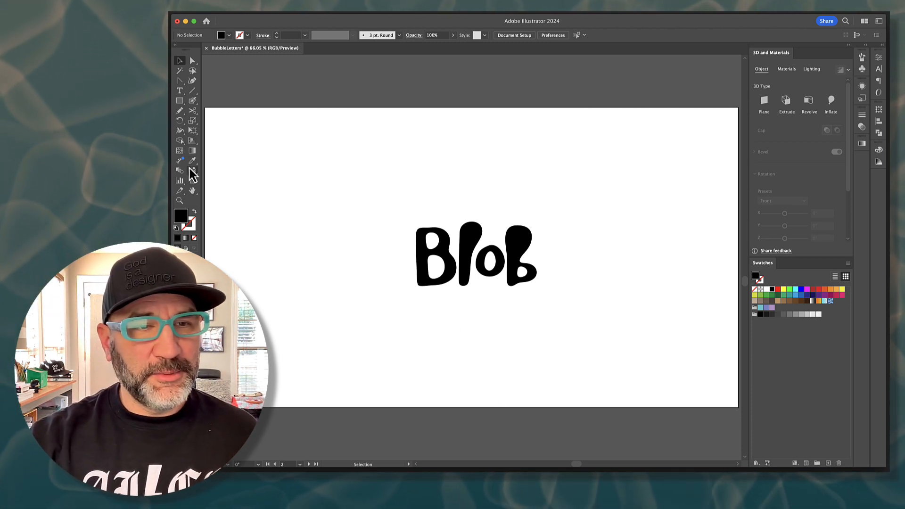
left_click(180, 91)
left_click(443, 352)
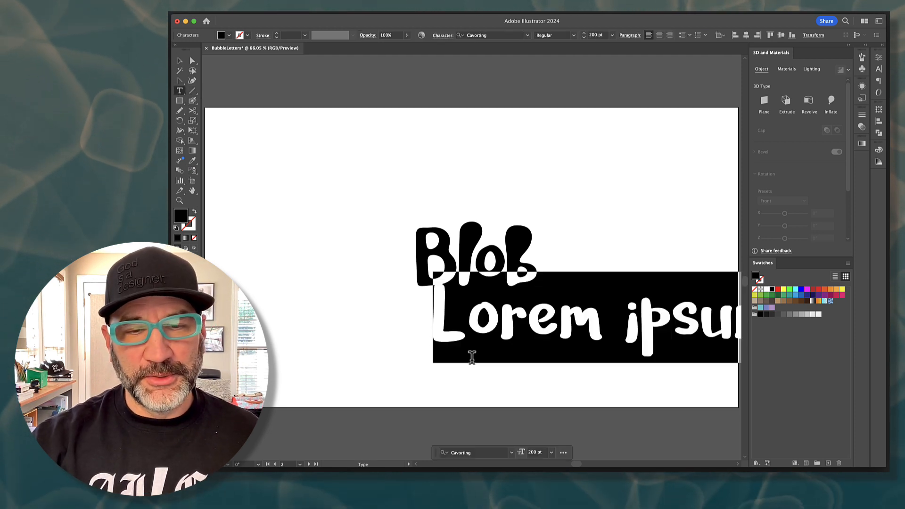
type("Blob")
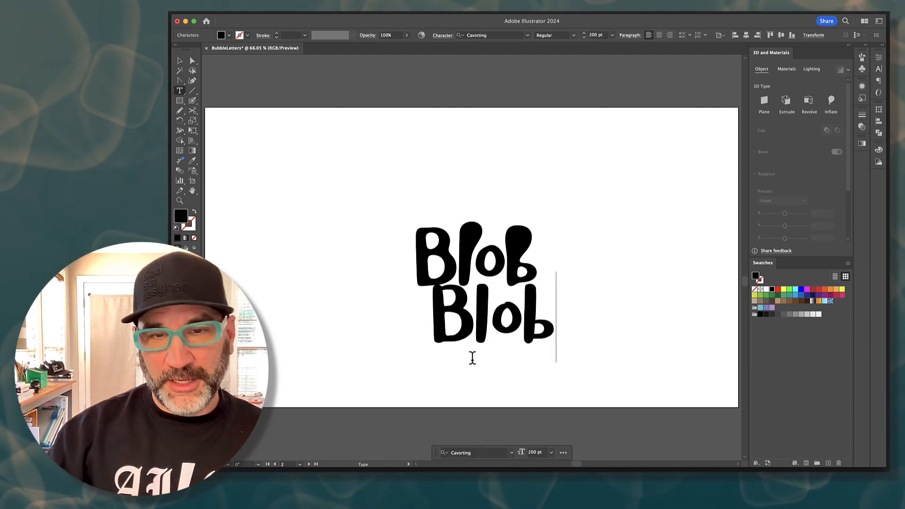
left_click(180, 60)
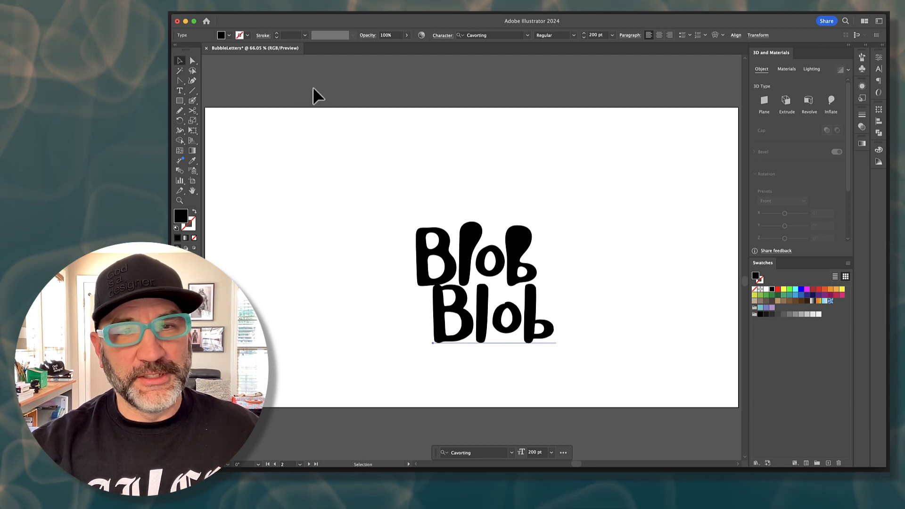
left_click_drag(495, 344, 474, 372)
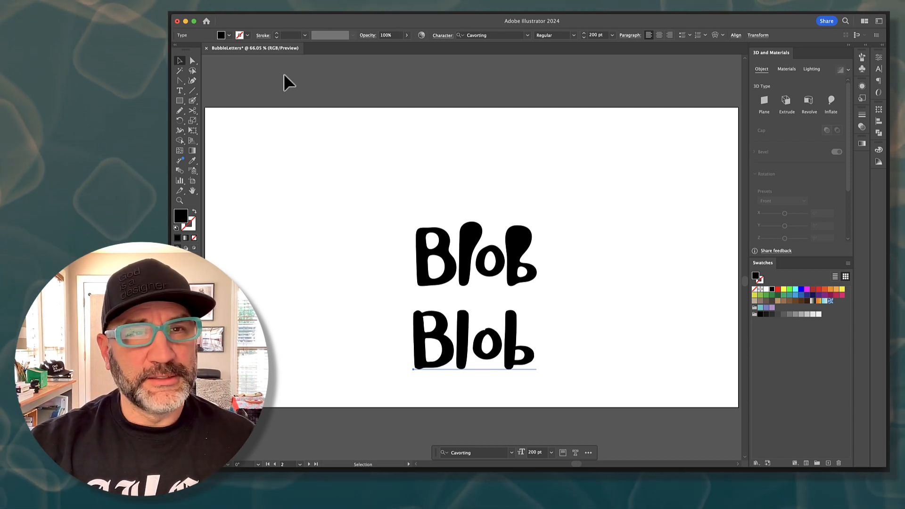
Expand the lower "Blob" text with object and fill included, and ungroup it into separate letters
left_click(87, 2)
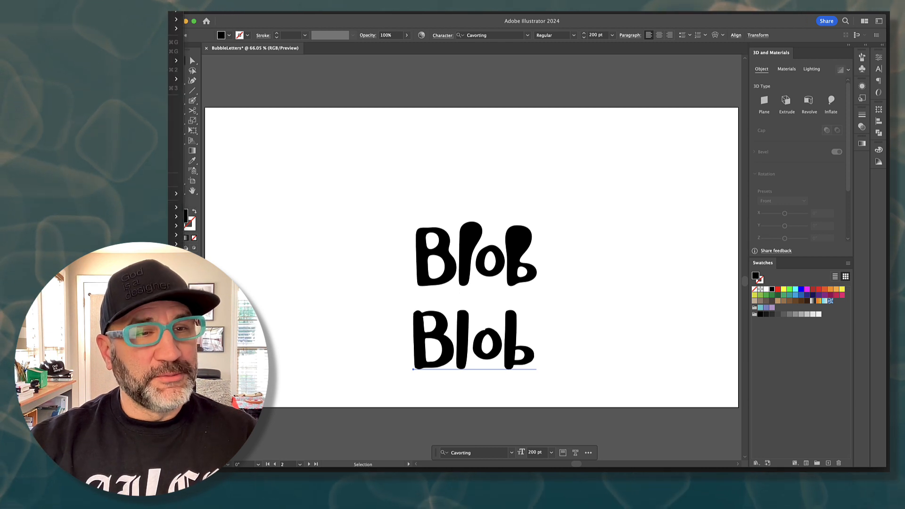
left_click(174, 102)
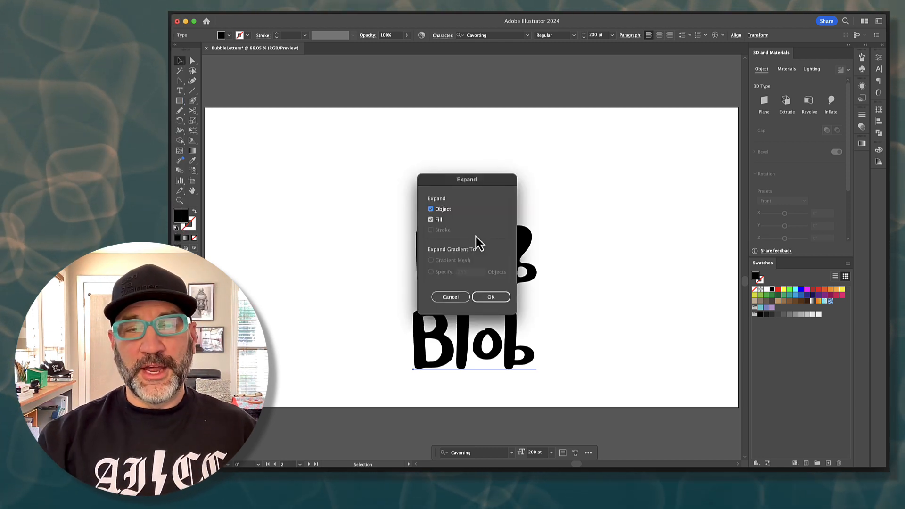
left_click(491, 297)
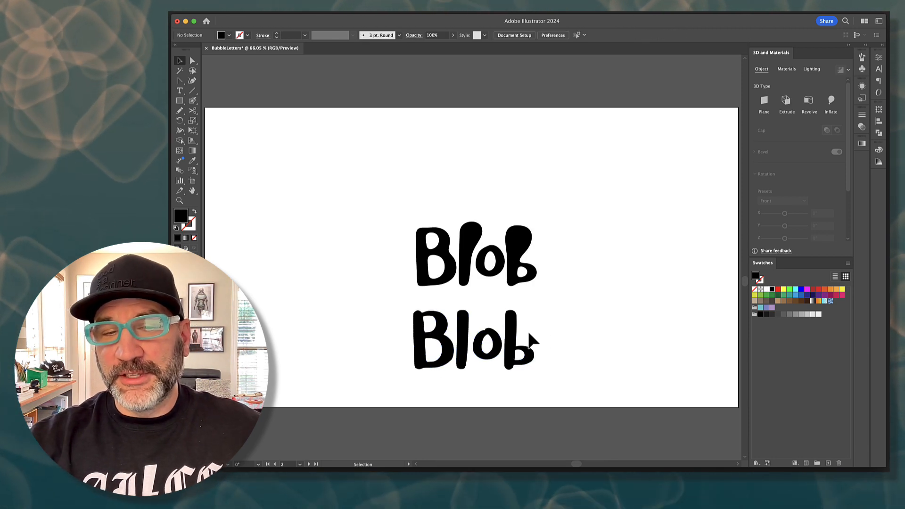
key("super+shift+g")
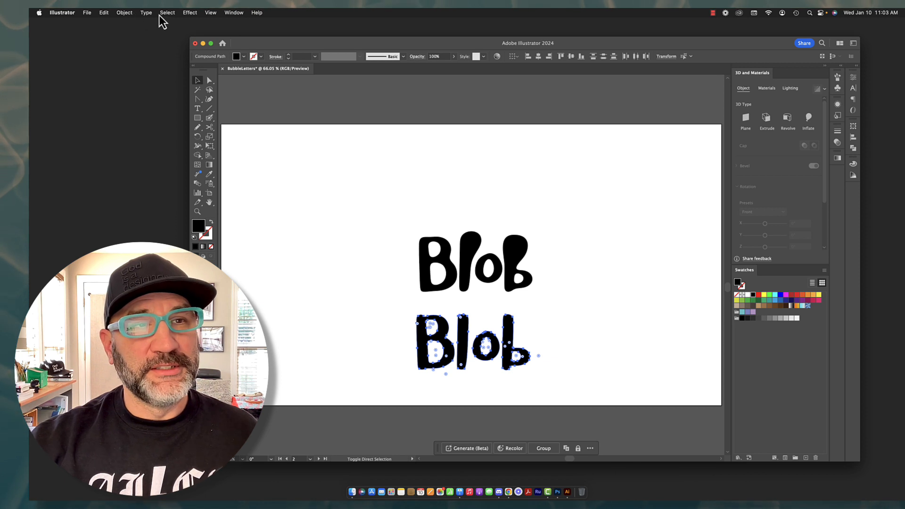
left_click(125, 15)
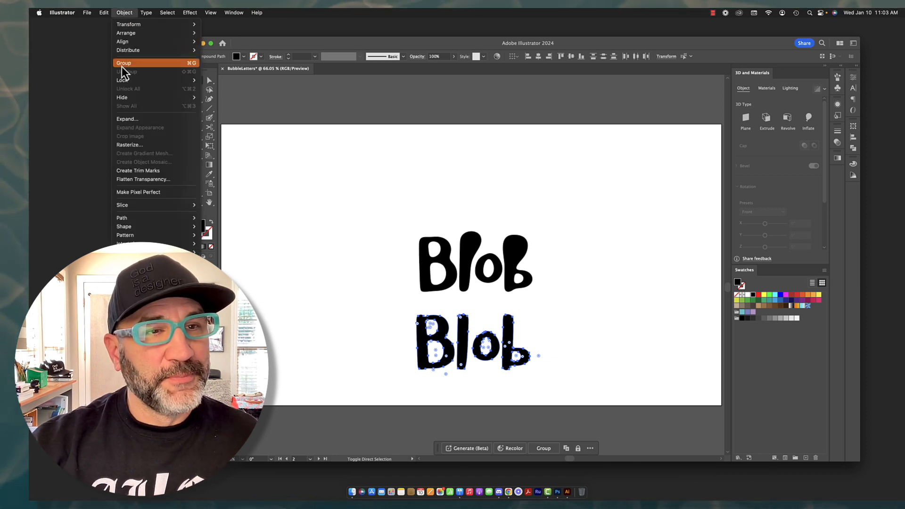
left_click(618, 228)
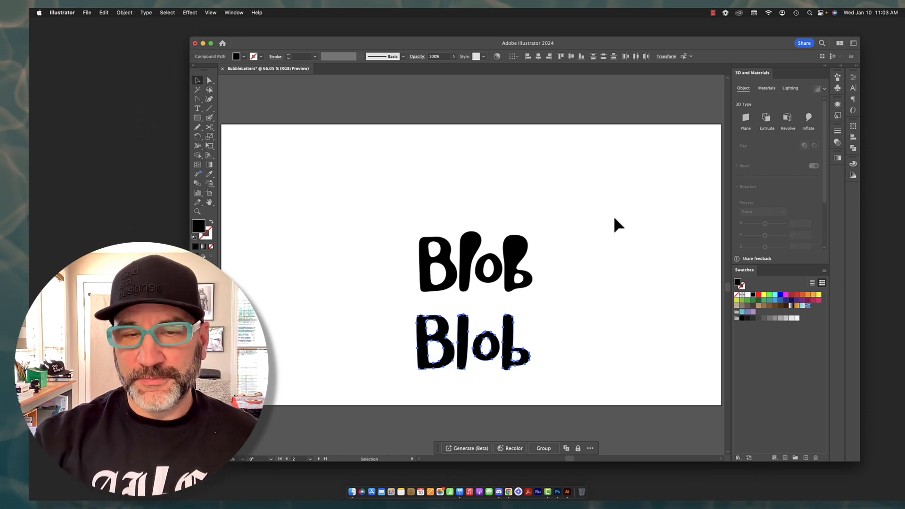
left_click(488, 346)
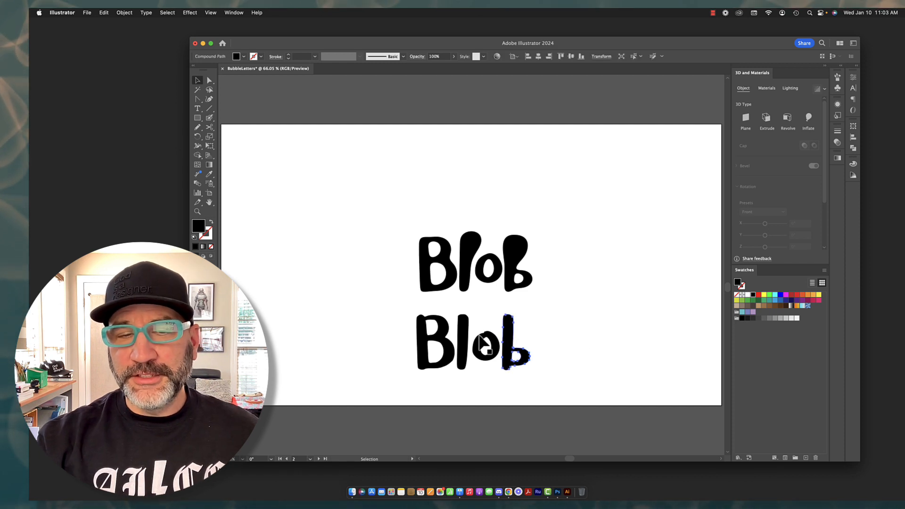
left_click(586, 314)
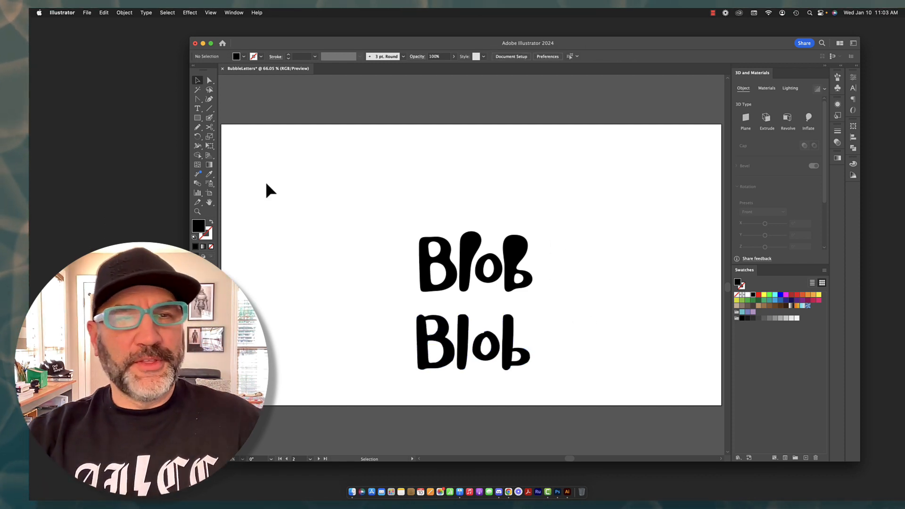
Thicken the top of the final b in the lower word with the Blob Brush
left_click(197, 105)
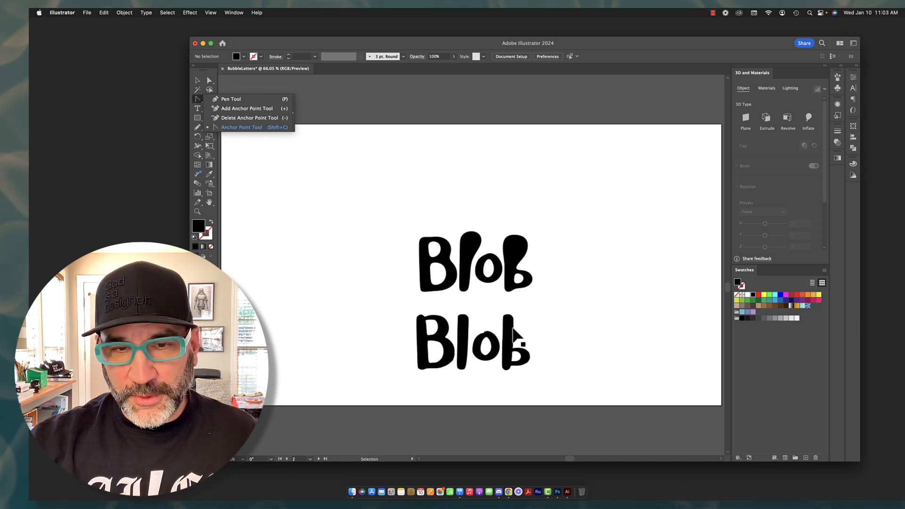
left_click(514, 334)
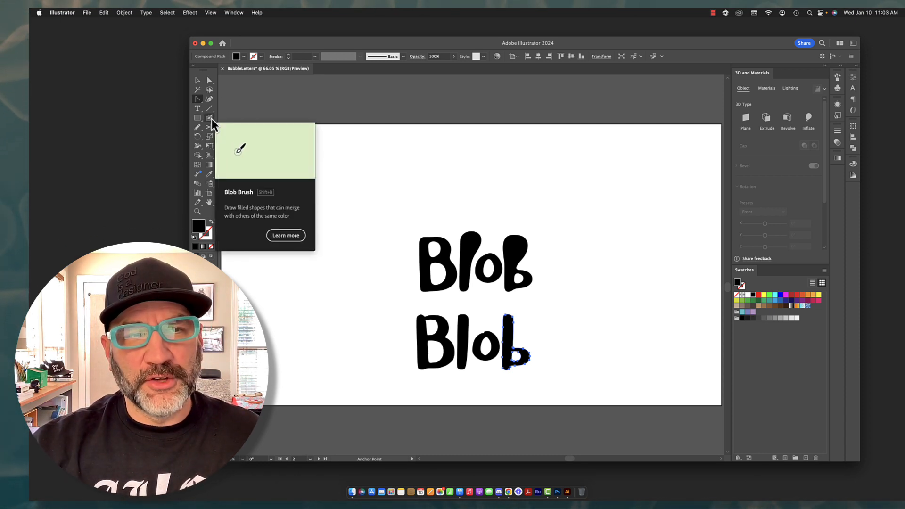
left_click(209, 119)
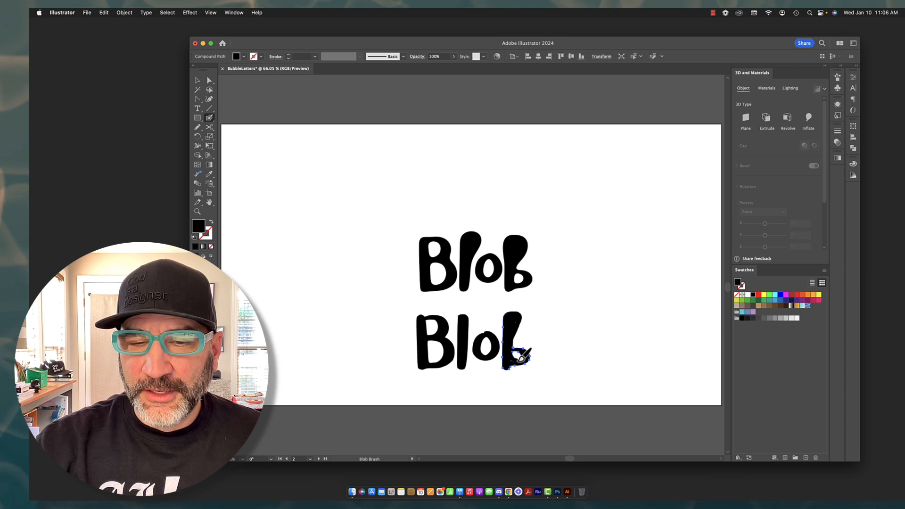
key("super+shift+a")
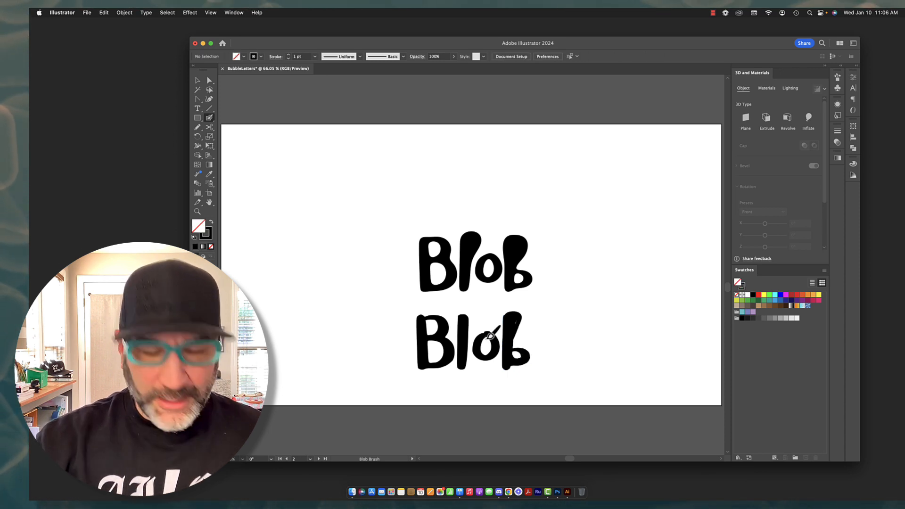
Paint extra weight onto the l, the o and the capital B of the lower word with the Blob Brush
mouse_move(504, 331)
left_mouse_down()
mouse_move(488, 338)
mouse_move(477, 310)
mouse_move(463, 331)
left_mouse_up()
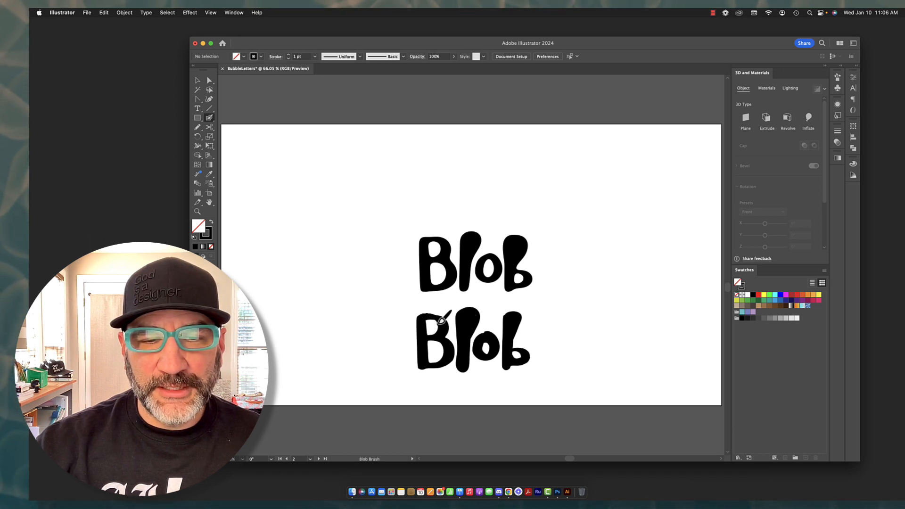
left_click_drag(428, 324, 441, 326)
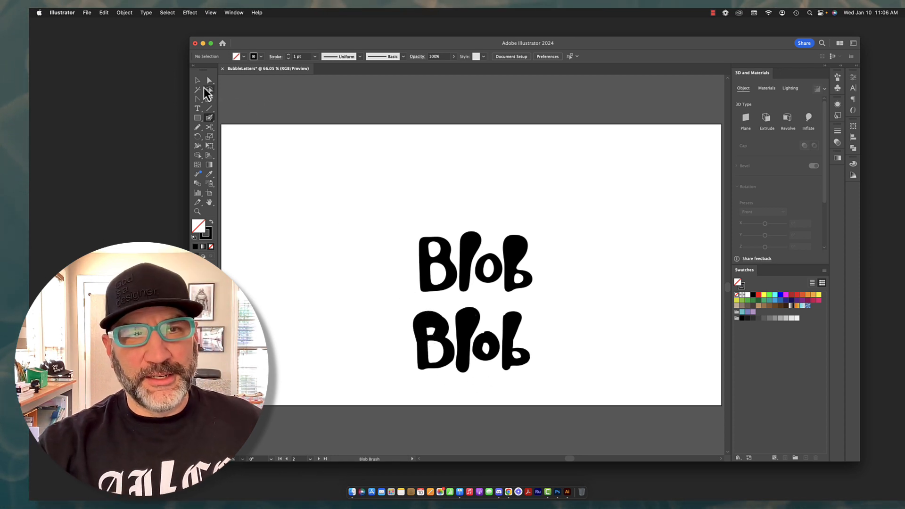
left_click(197, 81)
left_click(441, 347)
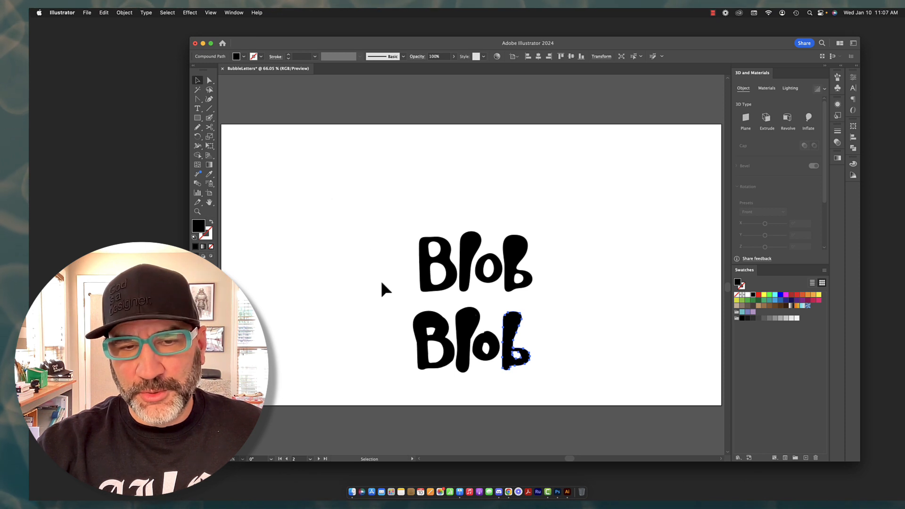
left_click(390, 292)
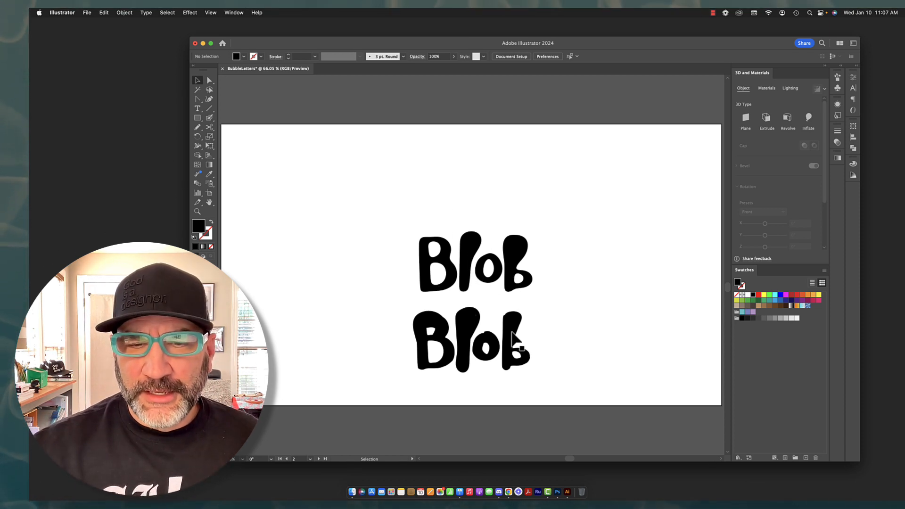
Smooth the path of the final b in the lower word by 40%
left_click(518, 361)
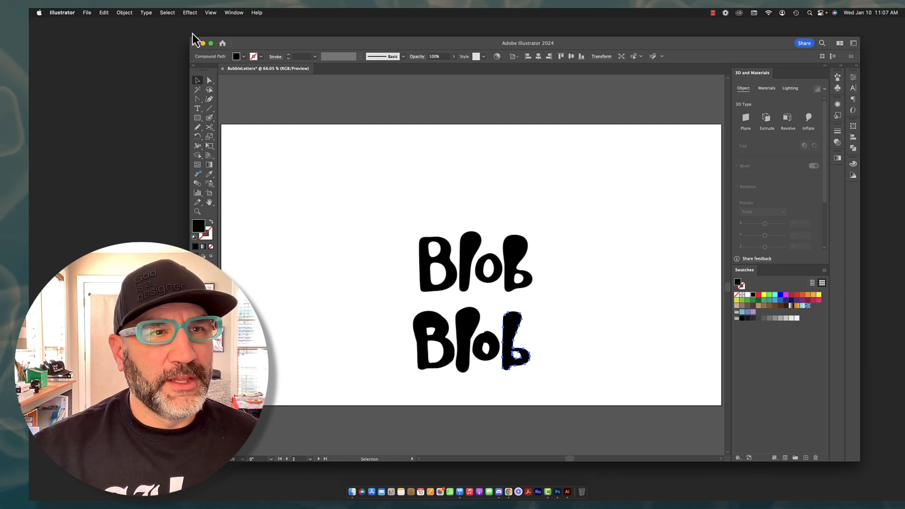
left_click(125, 13)
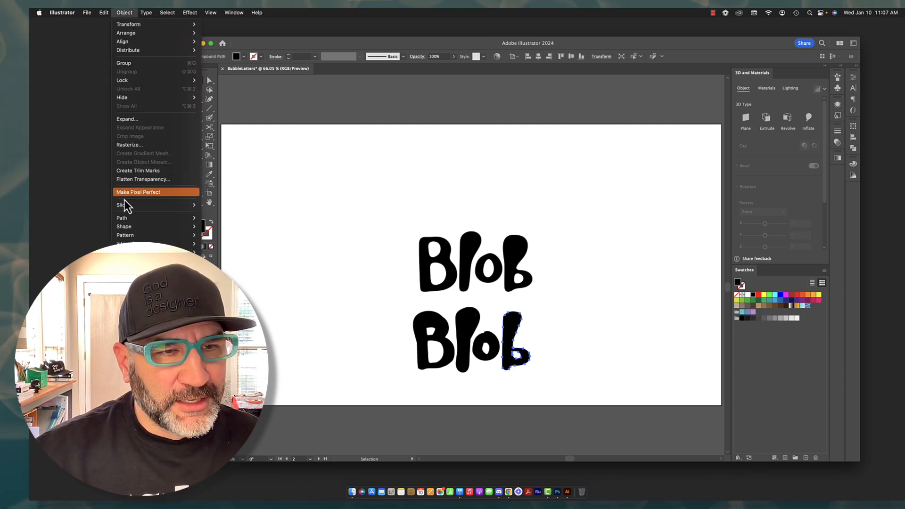
mouse_move(193, 218)
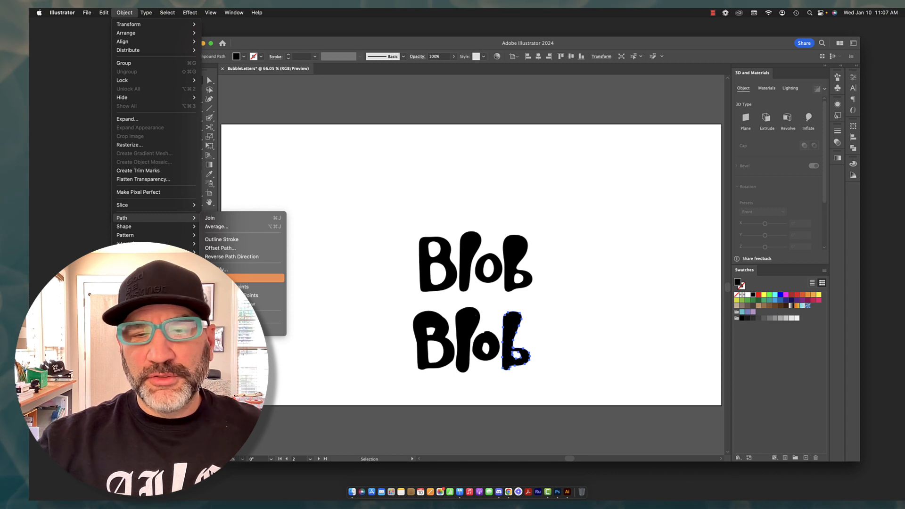
left_click(222, 278)
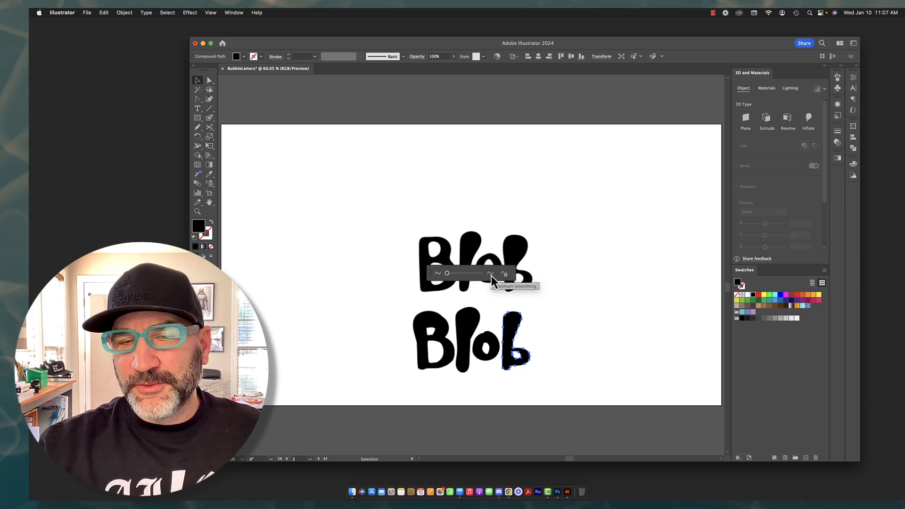
left_click_drag(447, 273, 460, 276)
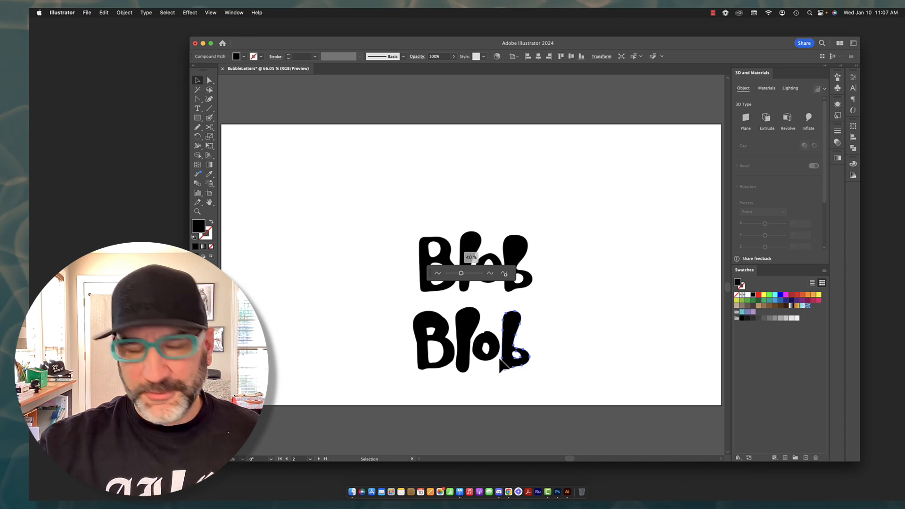
Smooth the o and the capital B of the lower word, setting the B's smoothing to 48%
left_click(490, 348)
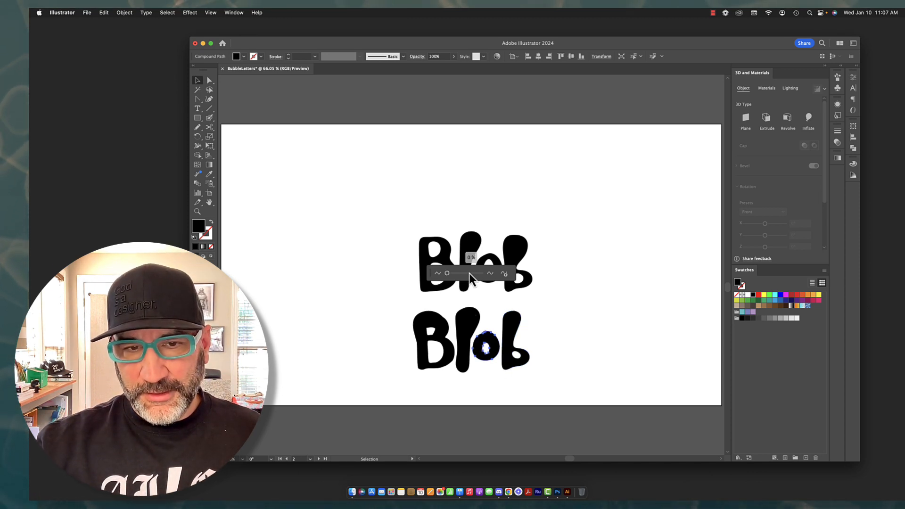
left_click_drag(452, 275, 464, 276)
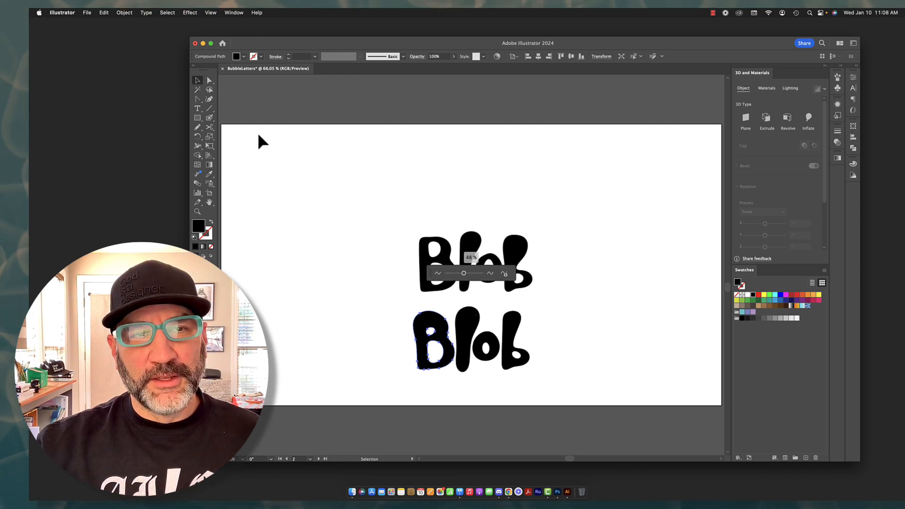
Move the upper Blob word to the artboard's upper-left corner and shift the thicker lower word up toward the centre
left_click(407, 240)
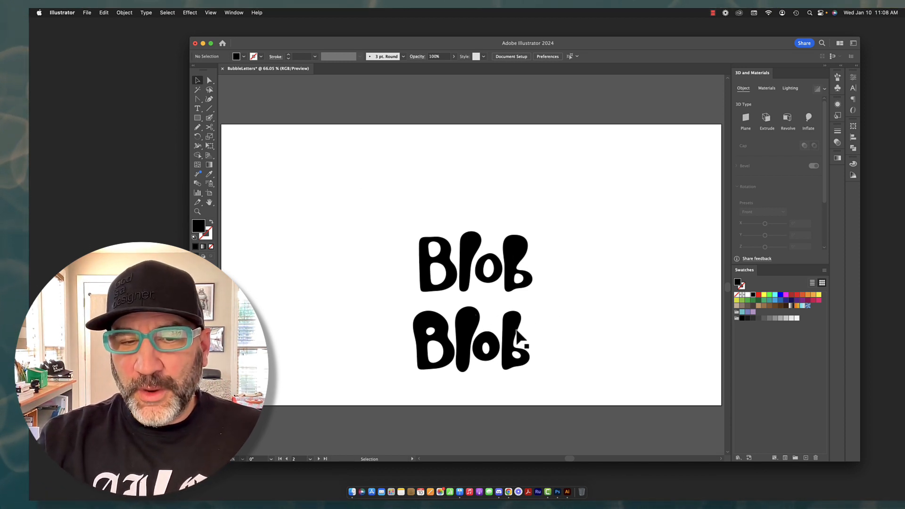
left_click_drag(389, 208, 627, 282)
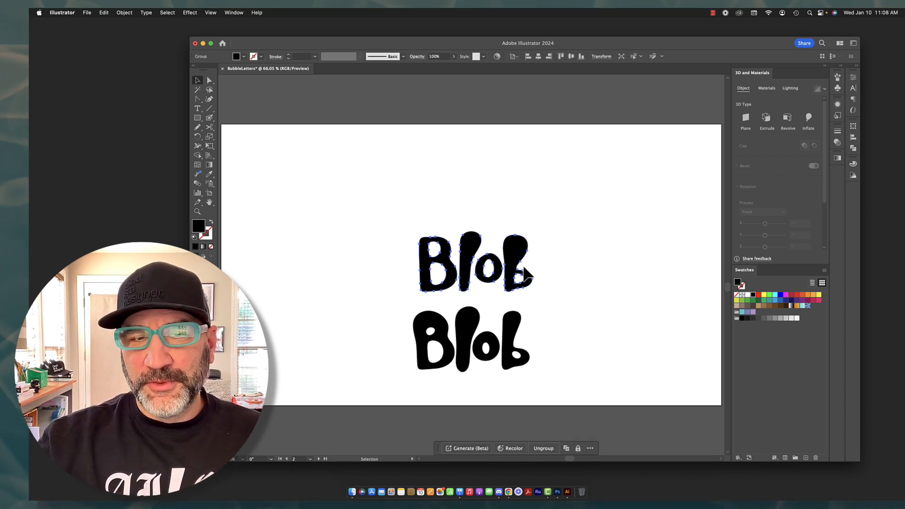
left_click_drag(451, 214, 337, 178)
left_click_drag(400, 298, 568, 407)
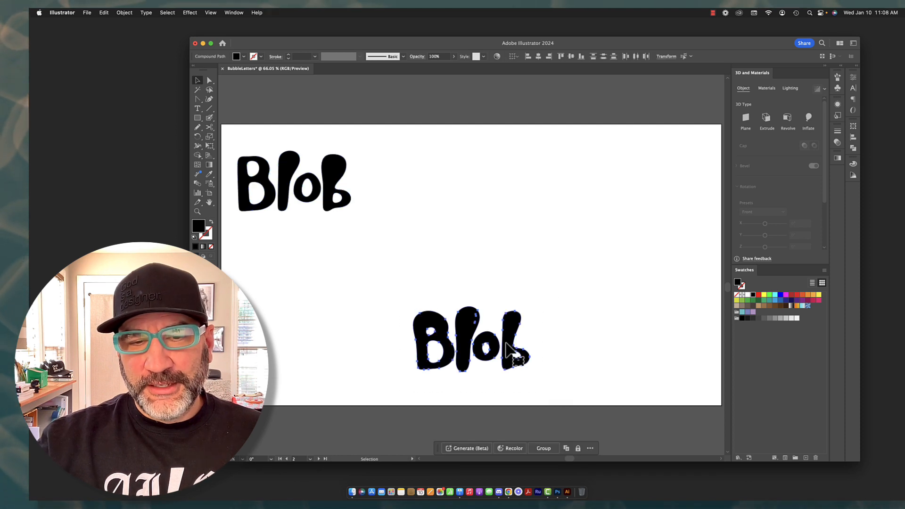
left_click_drag(508, 336, 498, 278)
left_click(611, 349)
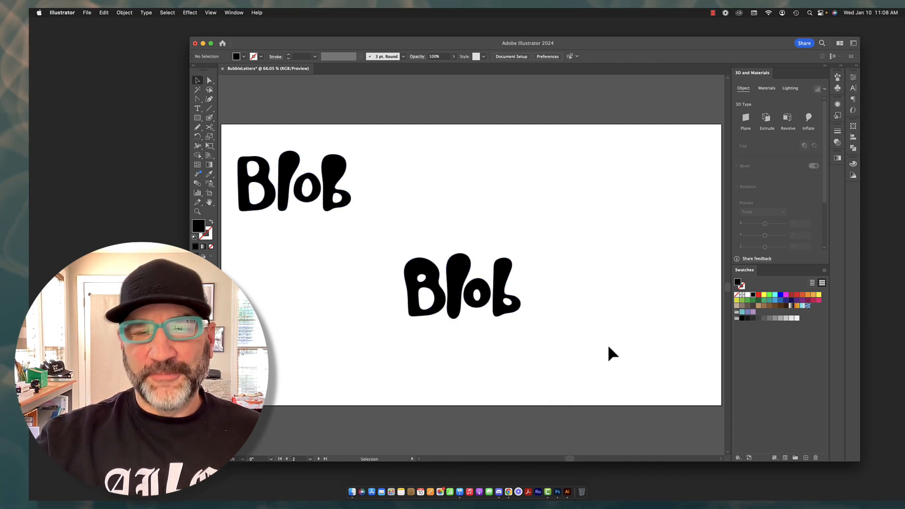
Delete the two leftover slivers inside the top of the l in the thicker Blob word
left_click_drag(376, 249, 567, 338)
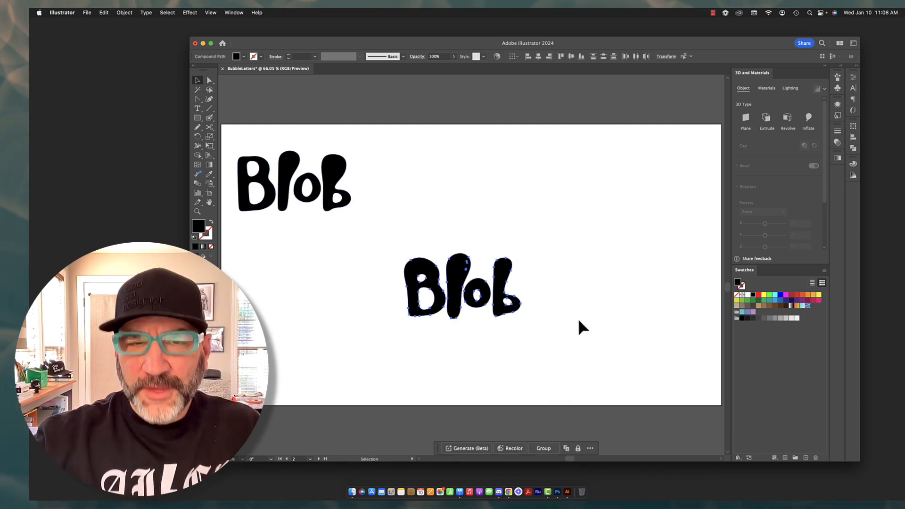
key("super+shift+a")
left_click(470, 264)
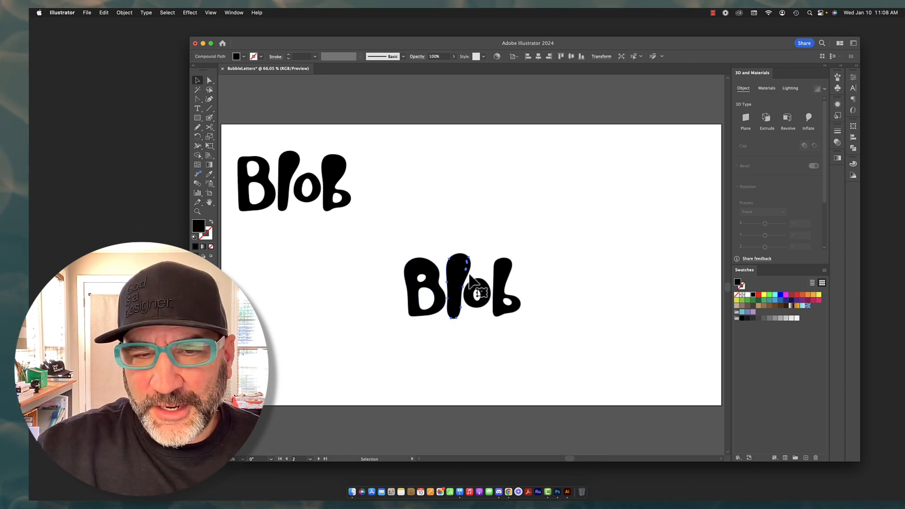
left_click(197, 211)
left_click_drag(467, 244, 630, 333)
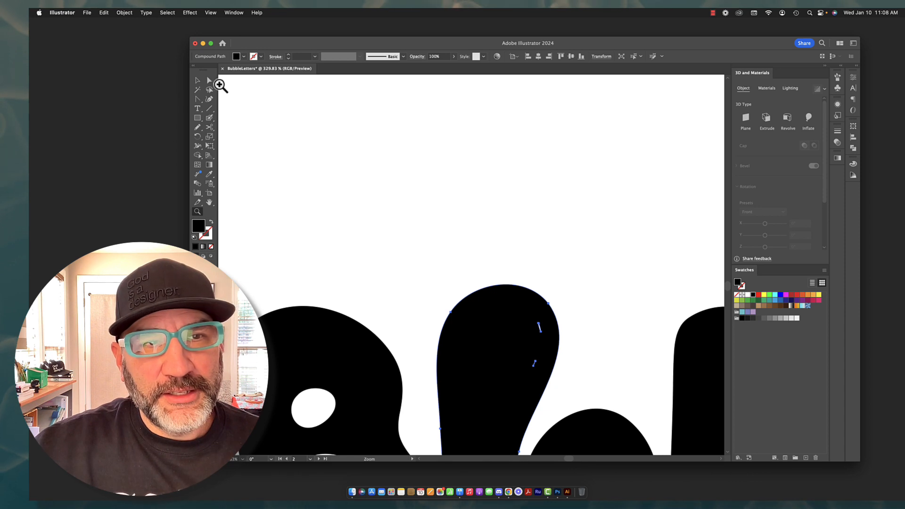
left_click(209, 81)
left_click(541, 332)
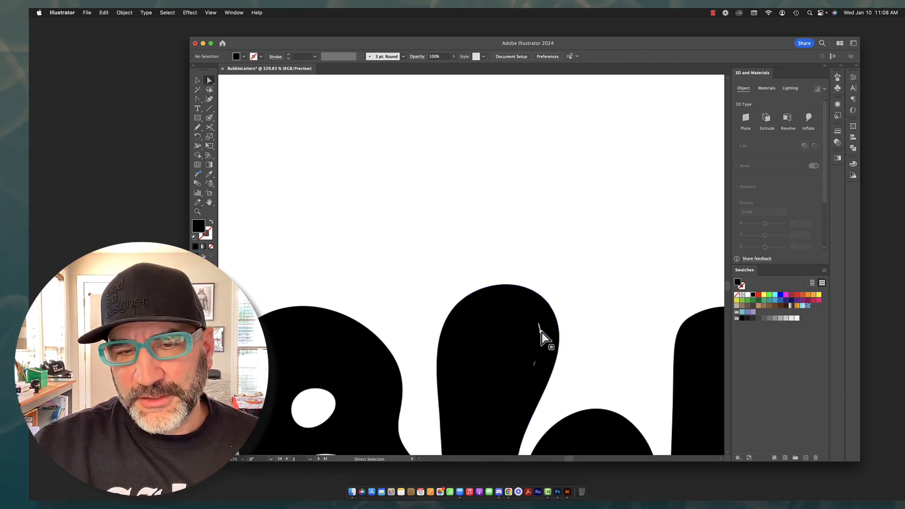
left_click(566, 359)
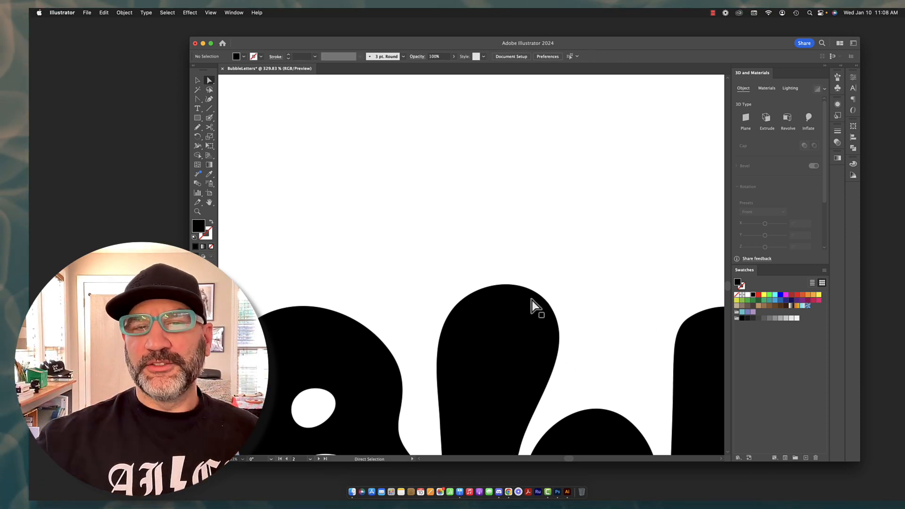
double_click(198, 212)
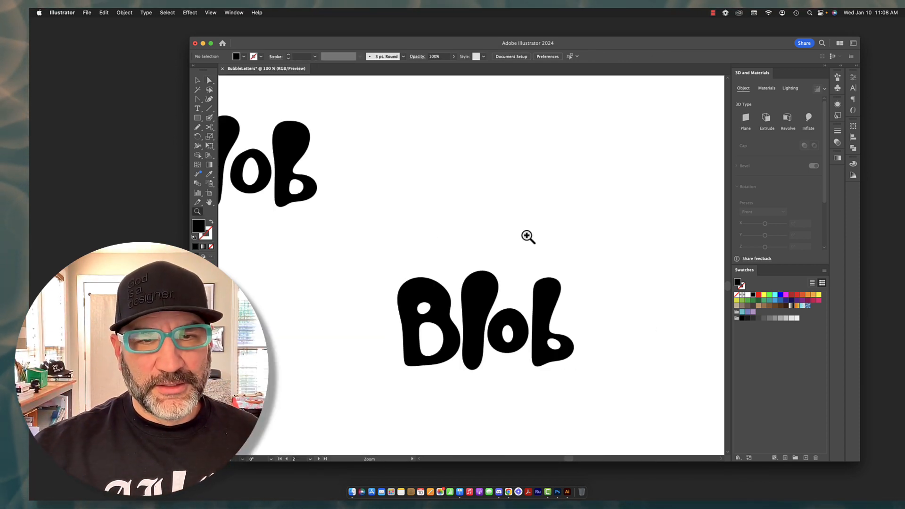
left_click(198, 80)
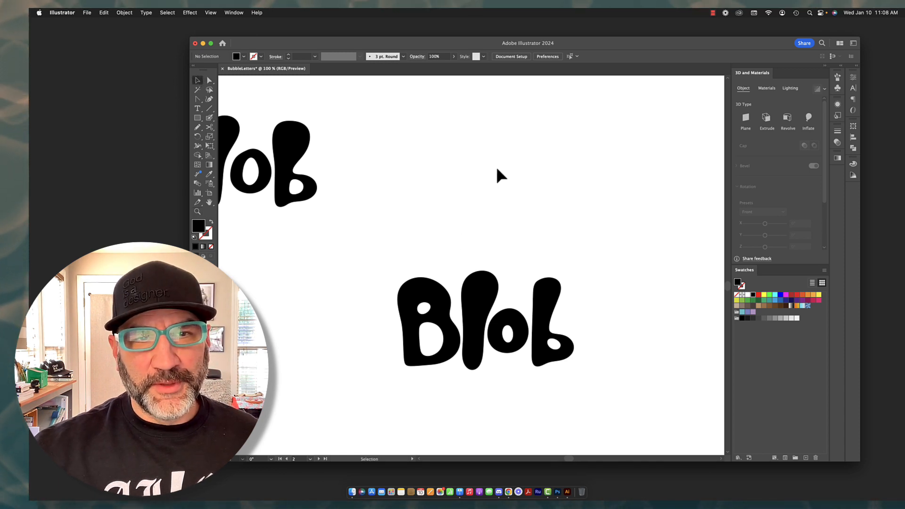
left_click_drag(379, 251, 610, 301)
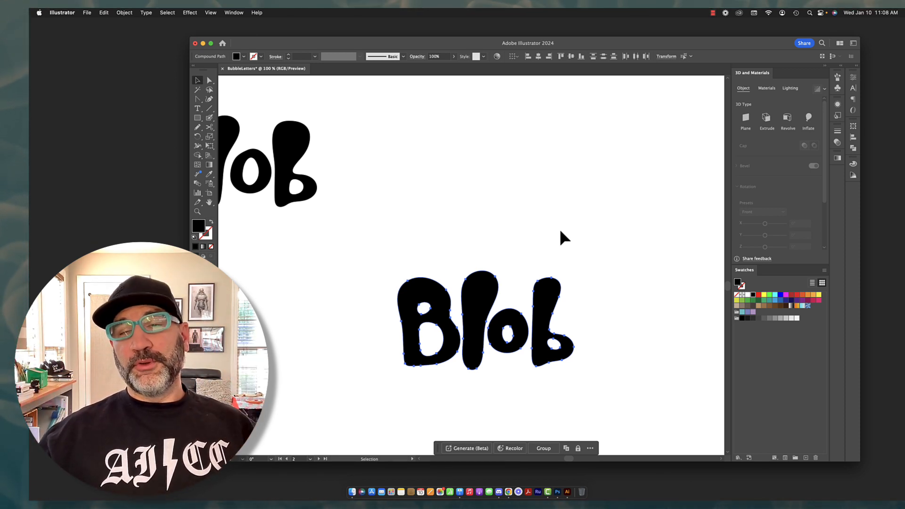
scroll(252, 222, "down", 1)
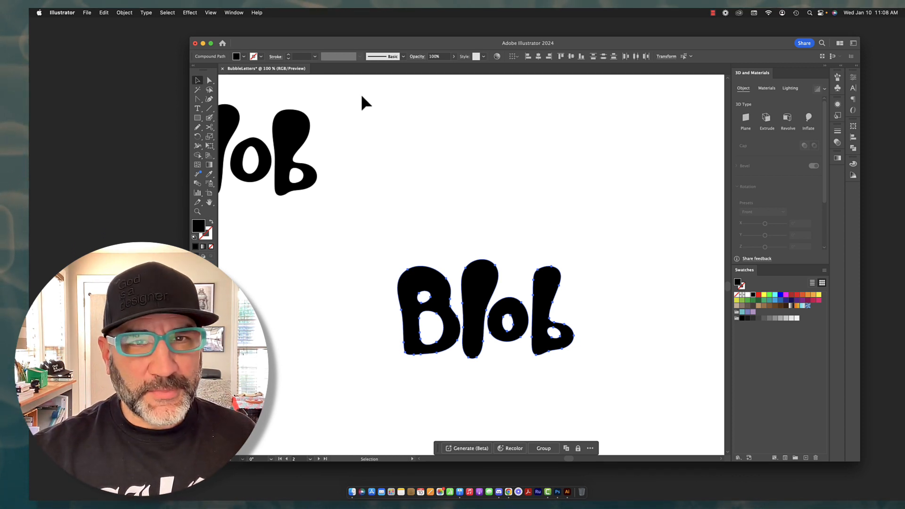
left_click(197, 108)
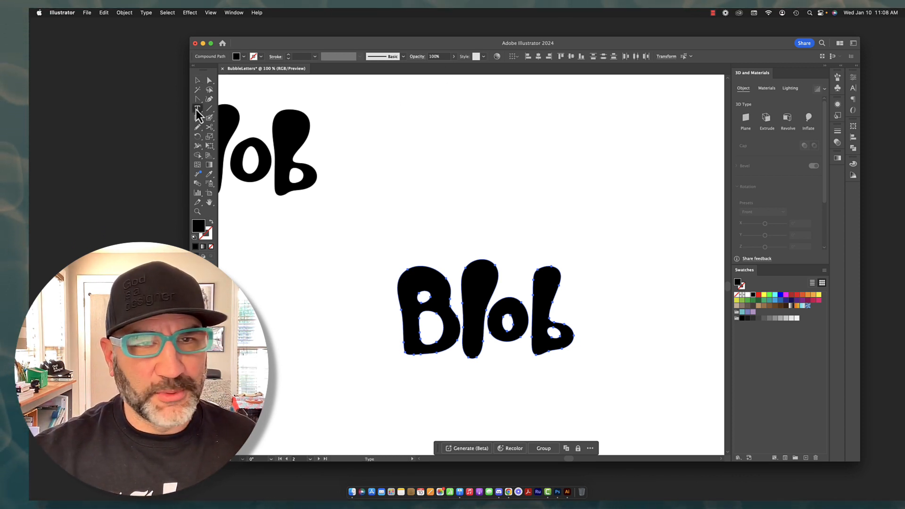
left_click(467, 153)
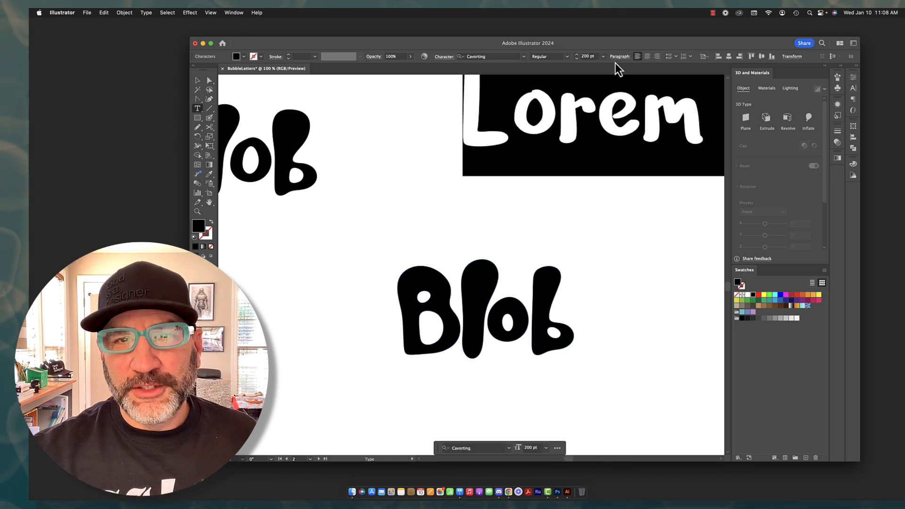
left_click(210, 89)
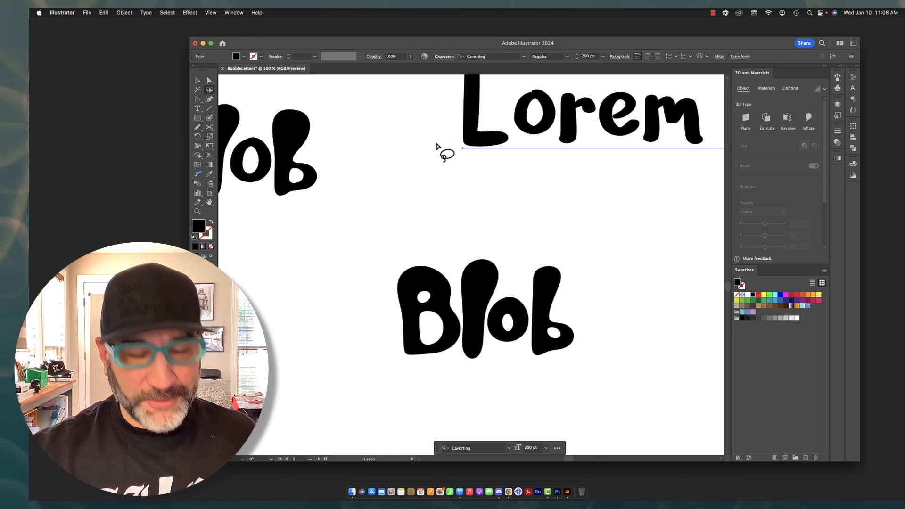
key("BackSpace")
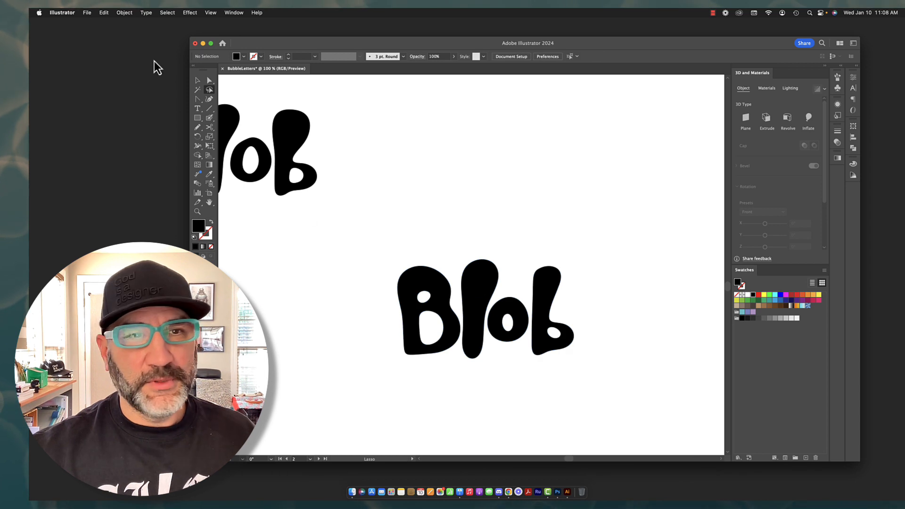
Fill all four letters of the thicker Blob word with light blue
left_click(197, 81)
left_click_drag(393, 203, 609, 390)
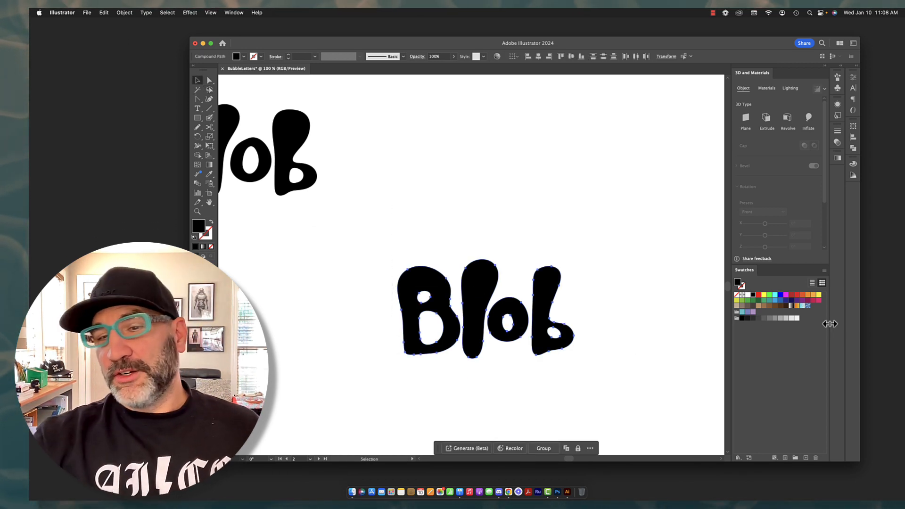
left_click(775, 301)
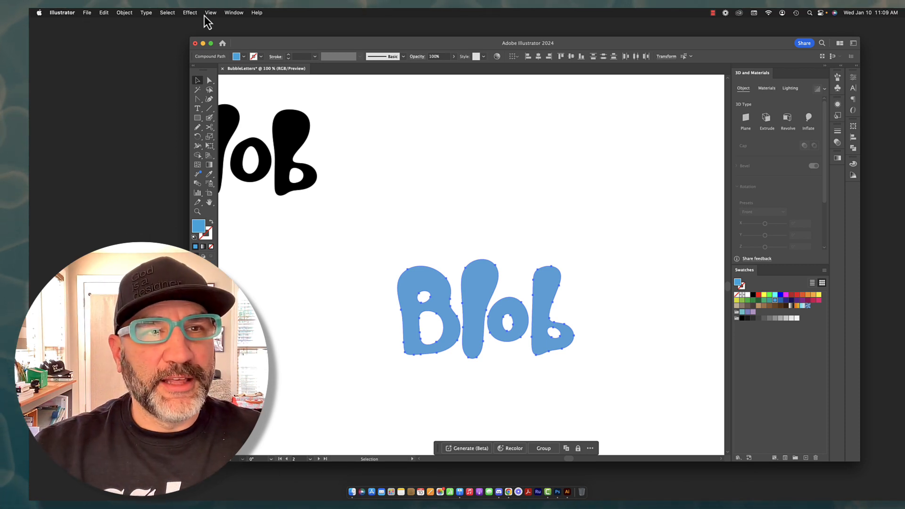
Apply the 3D Inflate effect to the blue Blob word
left_click(189, 13)
mouse_move(197, 72)
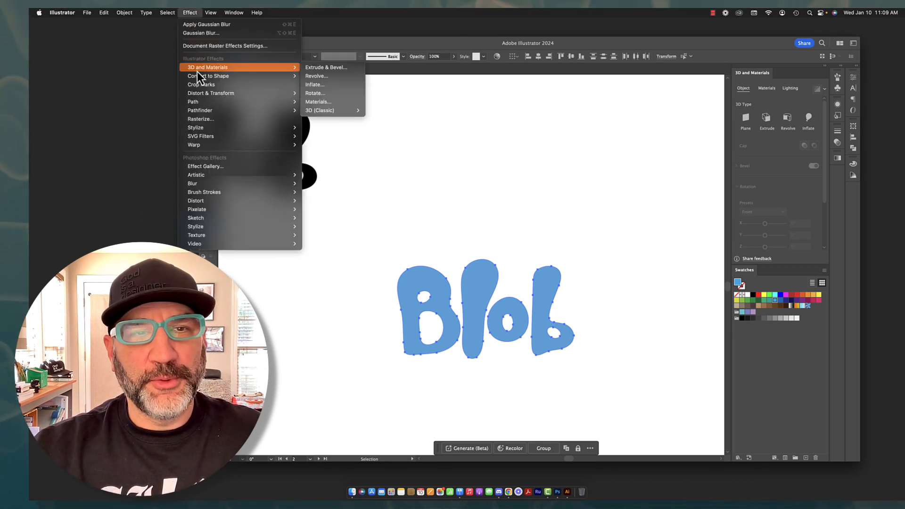
mouse_move(329, 111)
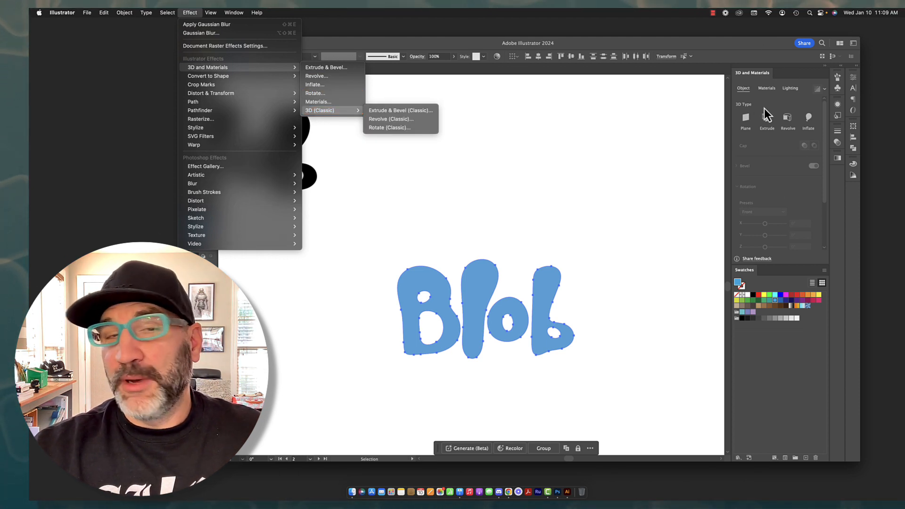
left_click(315, 84)
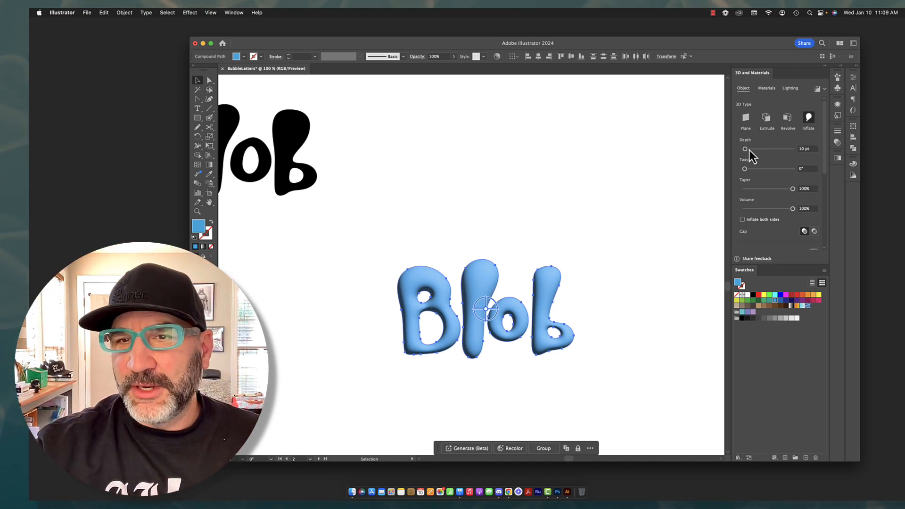
Try an inflate depth of 699 pt on the word and rotate it around the Y axis to view its sides
left_click_drag(745, 149, 763, 150)
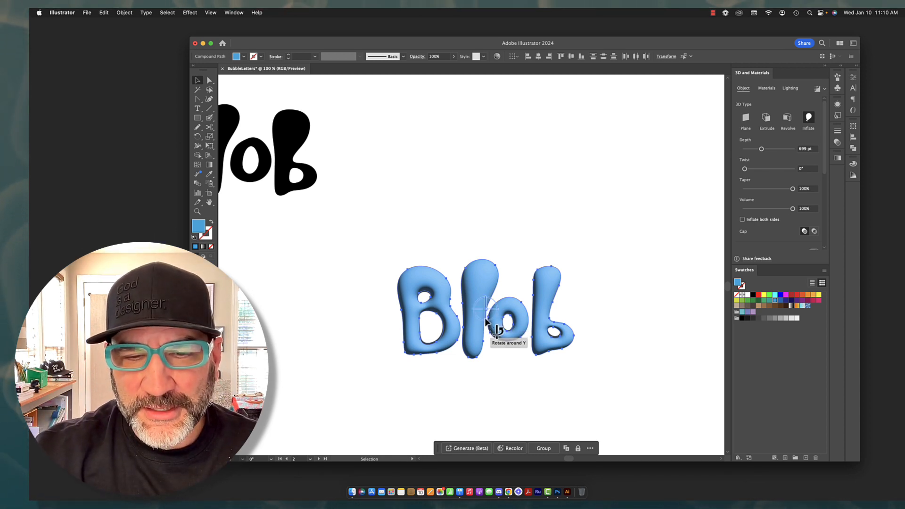
left_click_drag(486, 320, 486, 302)
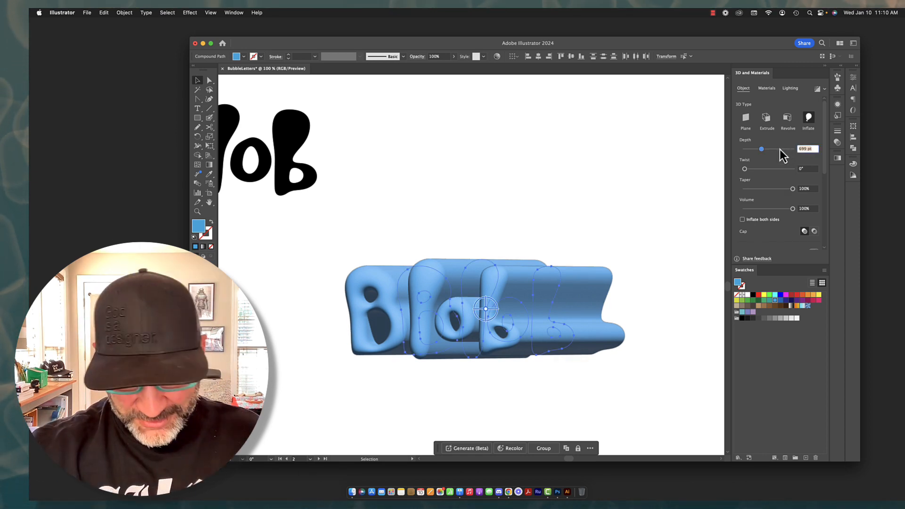
Set the inflated word's depth to 0 pt and its Y rotation to 0°
type("0")
key("Return")
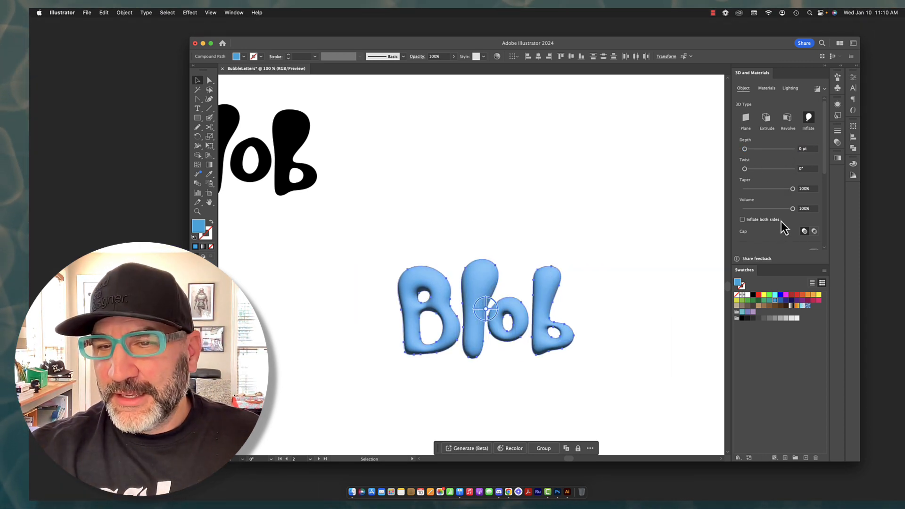
scroll(782, 221, "down", 8)
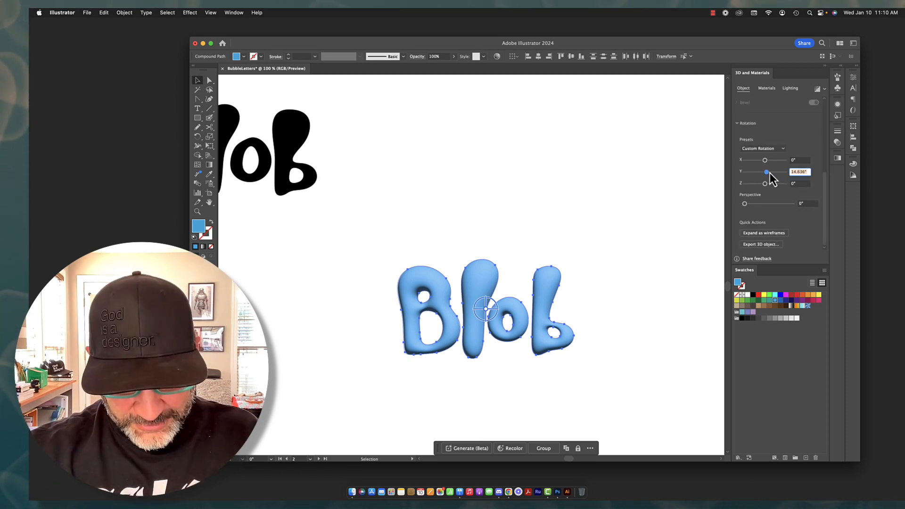
type("0")
key("Return")
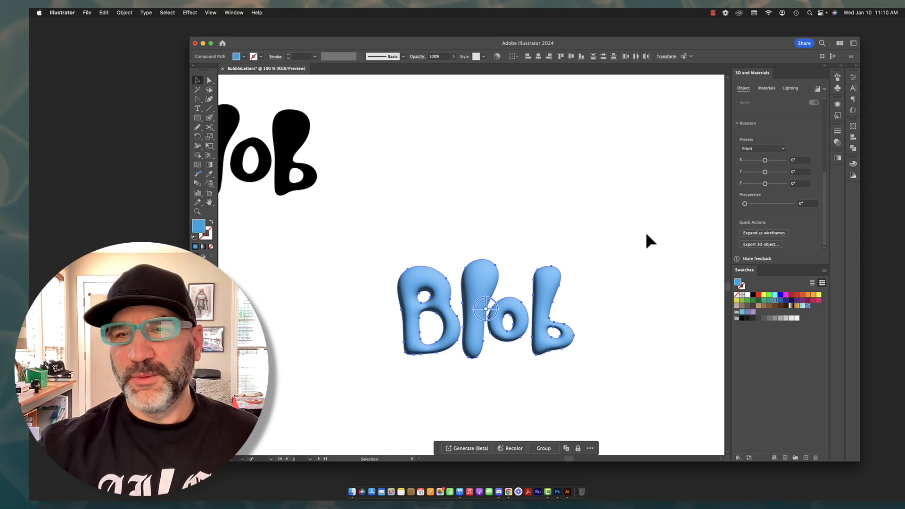
Try out different twist, taper and volume amounts on the inflated word
scroll(768, 200, "up", 5)
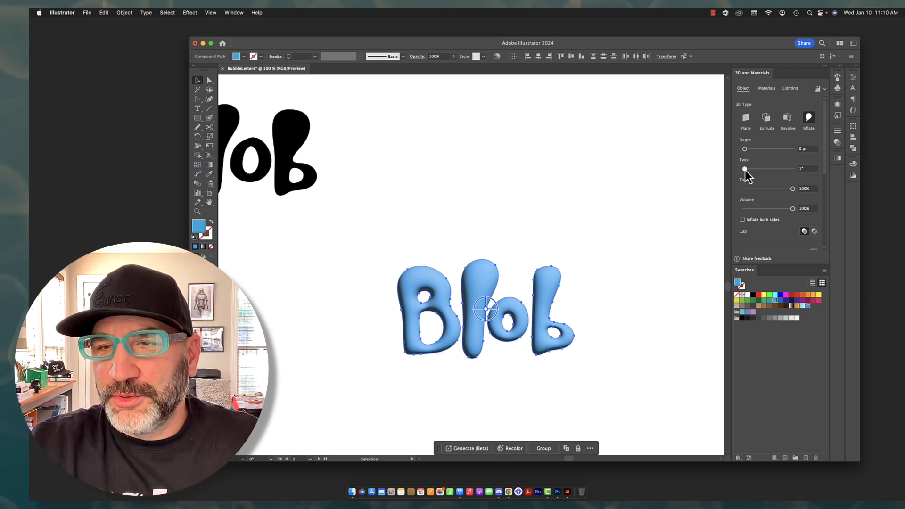
left_click_drag(745, 169, 748, 171)
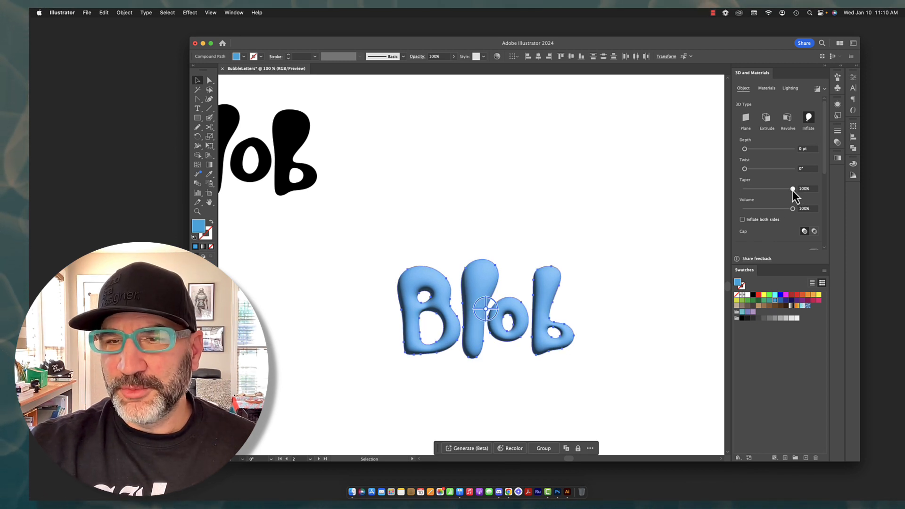
left_click_drag(793, 189, 816, 191)
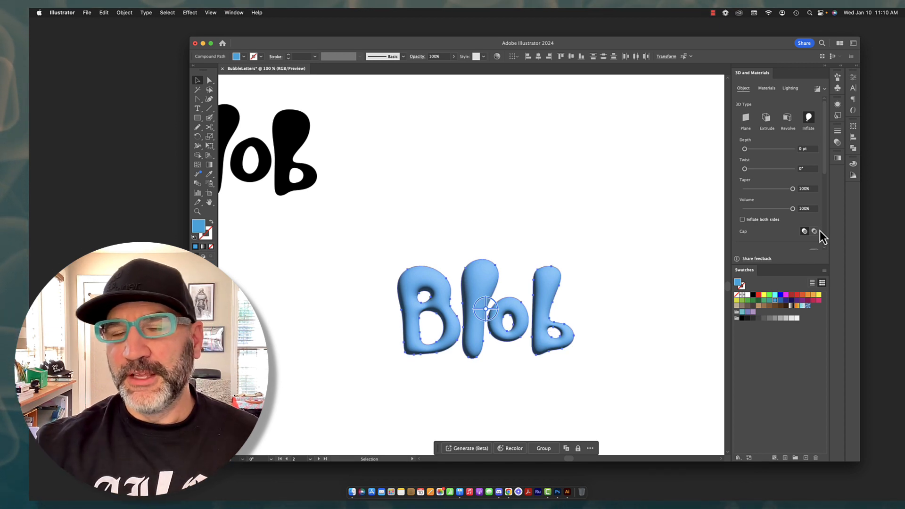
scroll(819, 233, "down", 2)
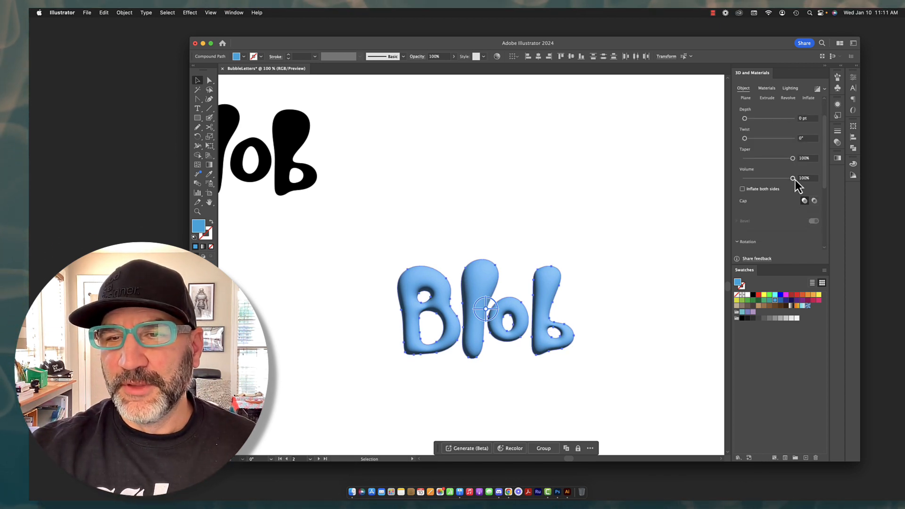
mouse_move(795, 179)
left_mouse_down()
mouse_move(764, 179)
mouse_move(808, 180)
left_mouse_up()
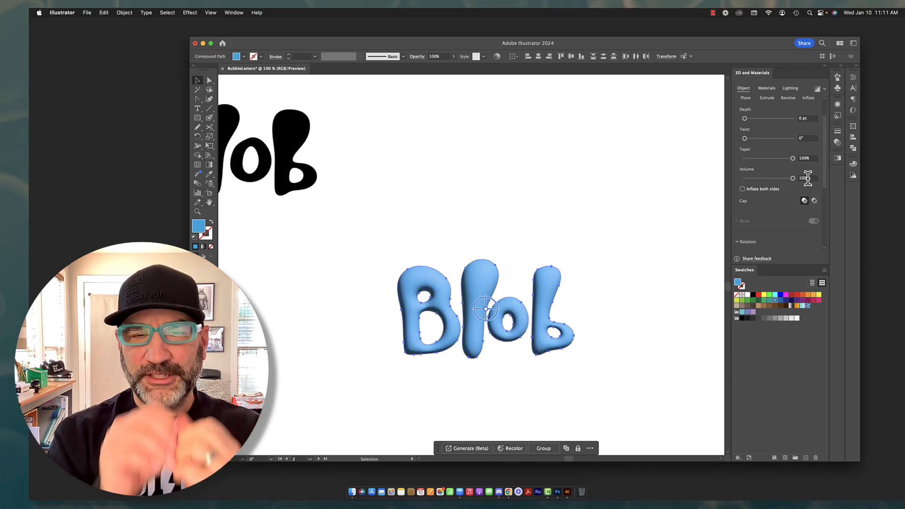
Inflate the Blob word on both sides
left_click(742, 189)
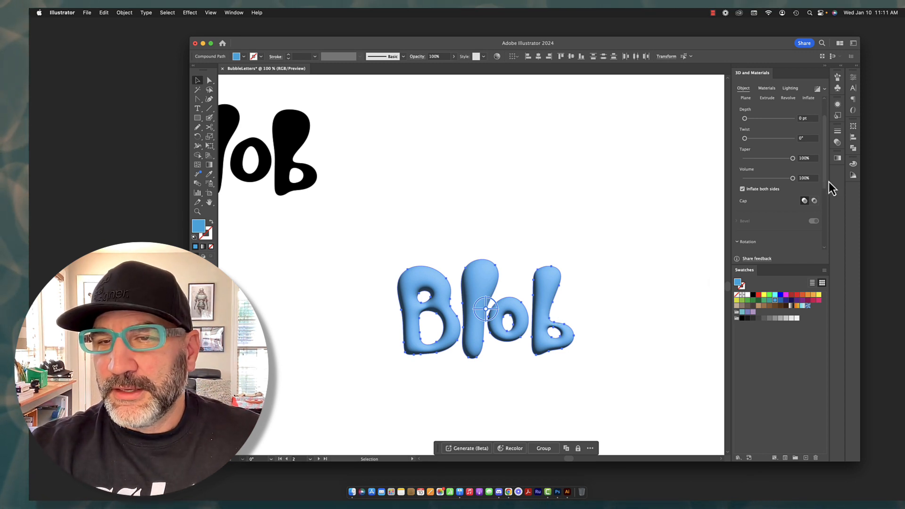
Try the Back, Left, Right and Off-Axis Front rotation presets on the inflated word and return it to Front
left_click_drag(823, 183, 824, 241)
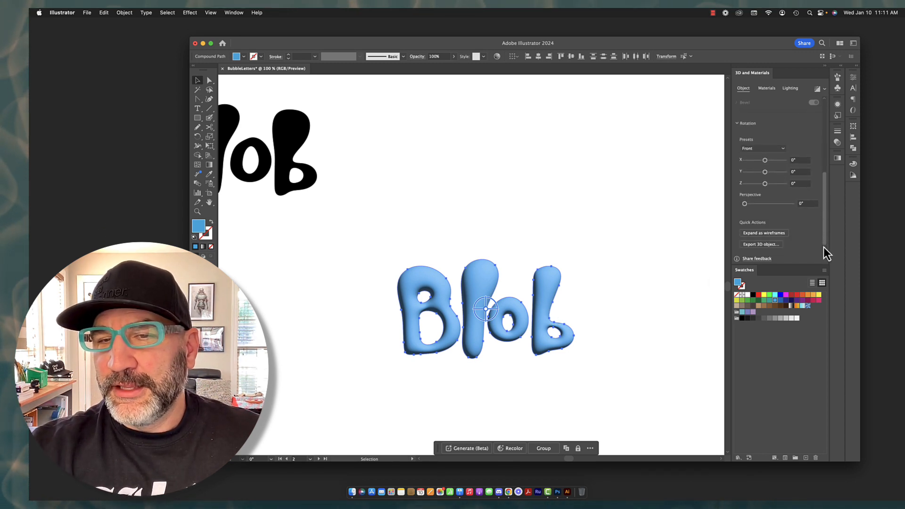
left_click(782, 150)
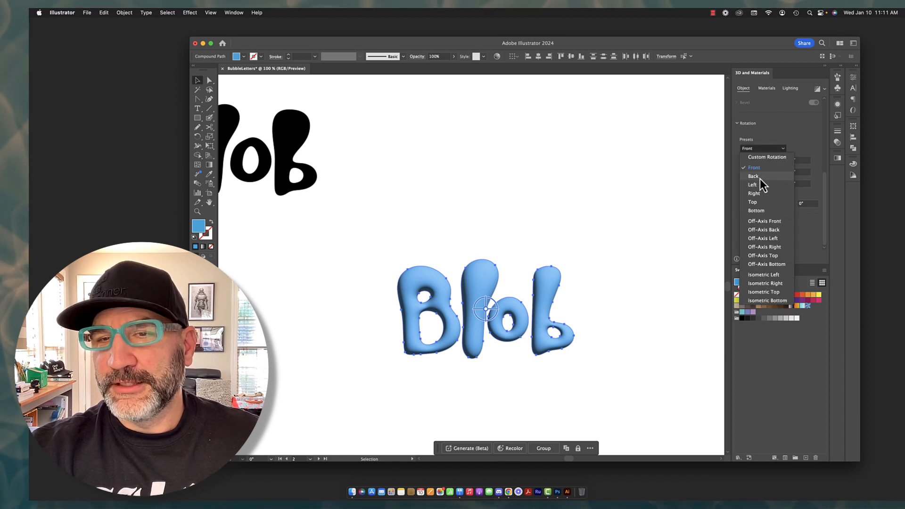
left_click(759, 178)
left_click(777, 149)
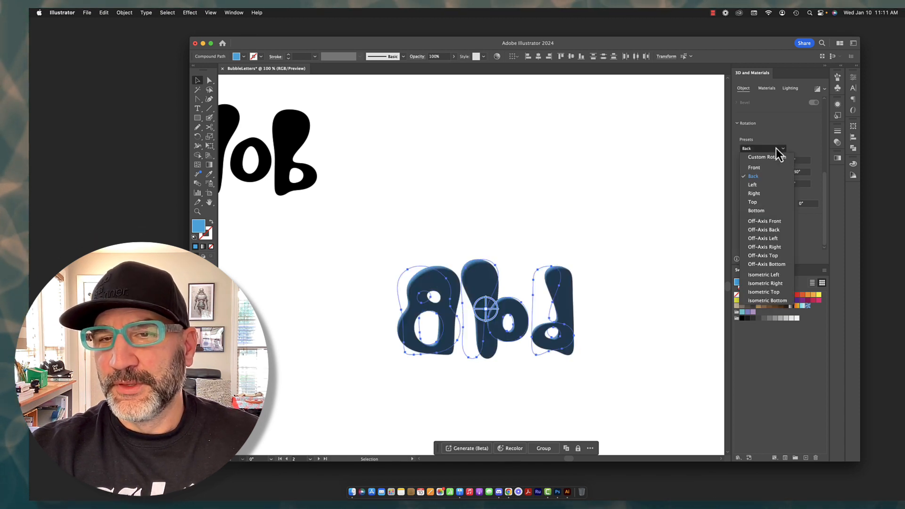
left_click(762, 188)
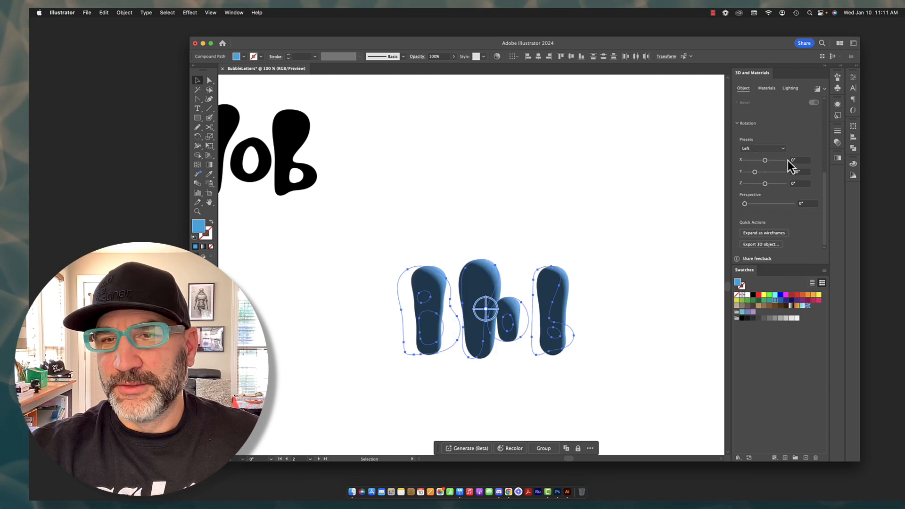
left_click(780, 150)
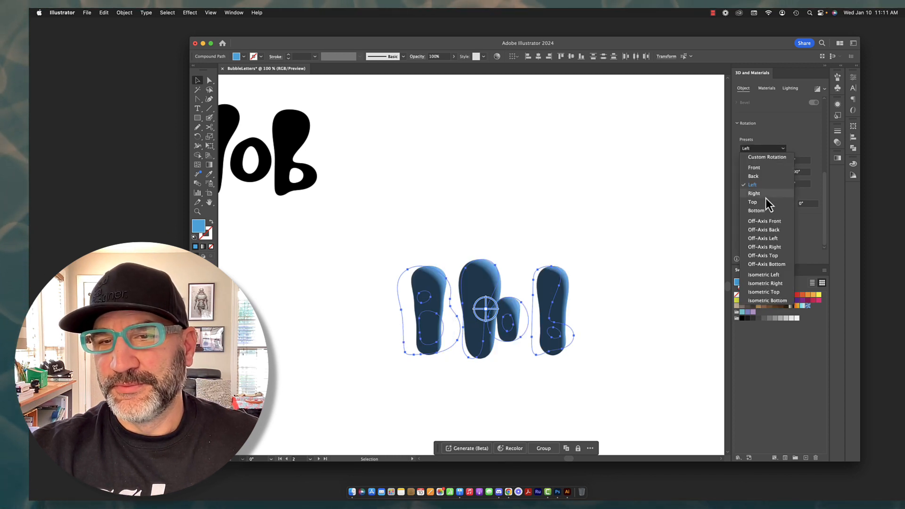
left_click(765, 196)
left_click(779, 149)
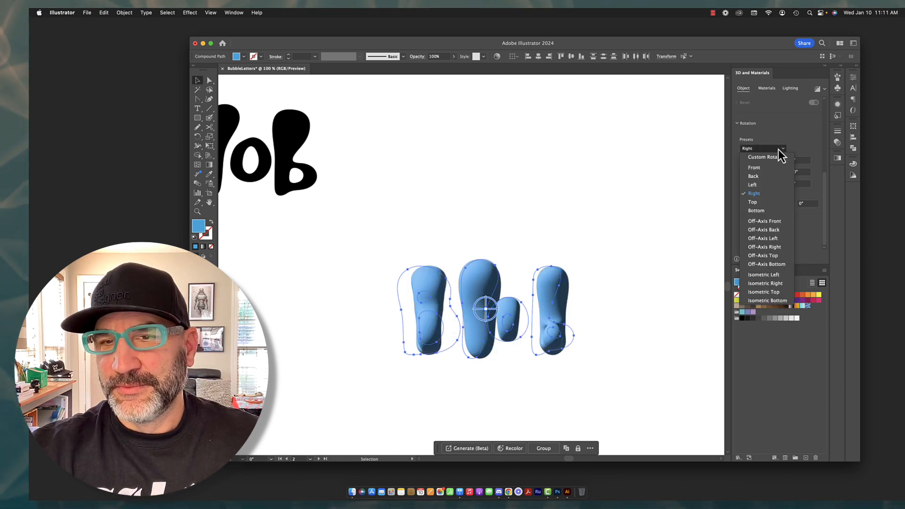
left_click(770, 224)
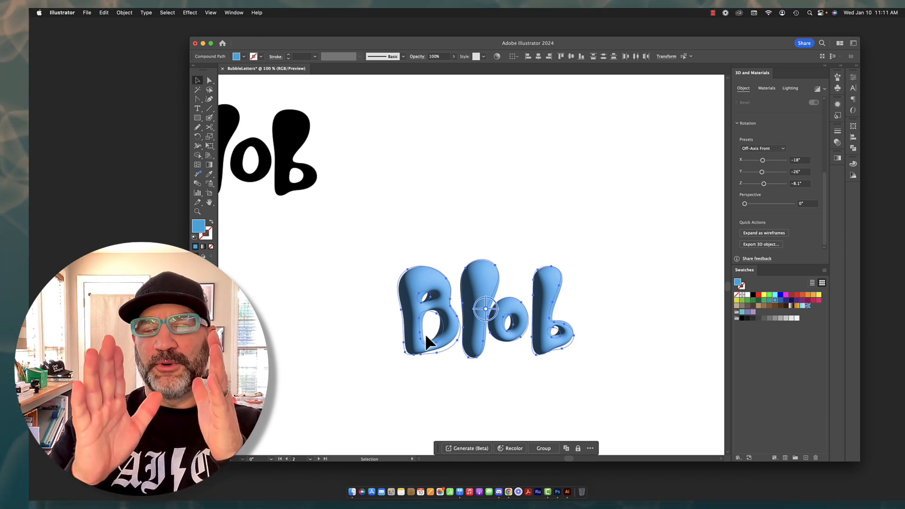
left_click(774, 149)
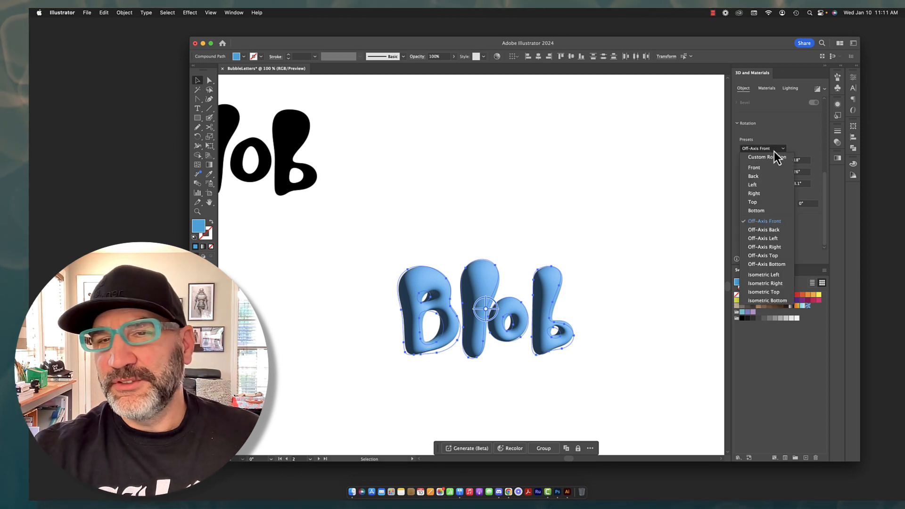
left_click(759, 170)
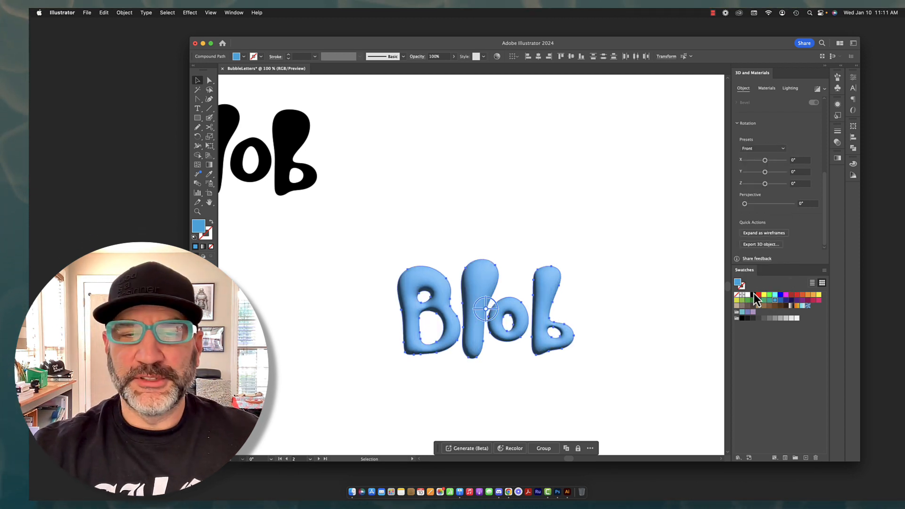
Browse the Adobe Substance materials and try Wax Paint on the inflated word
left_click(766, 90)
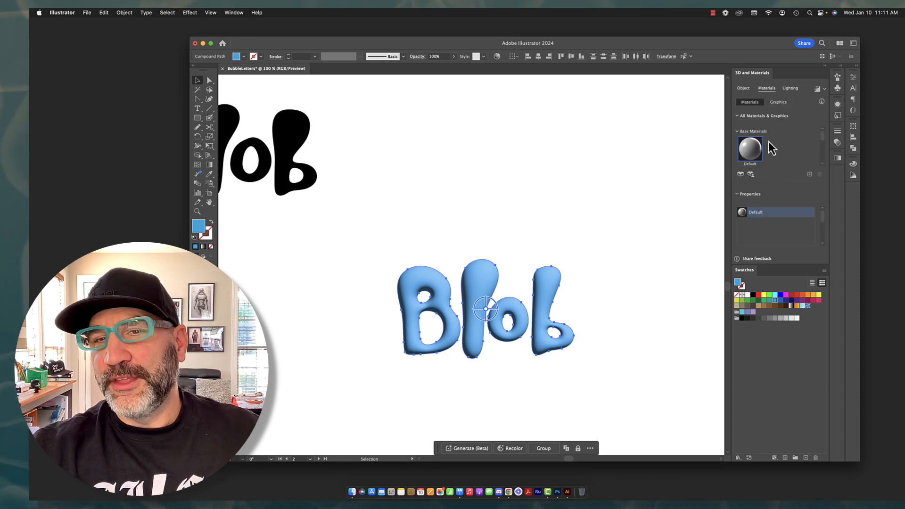
scroll(796, 155, "down", 3)
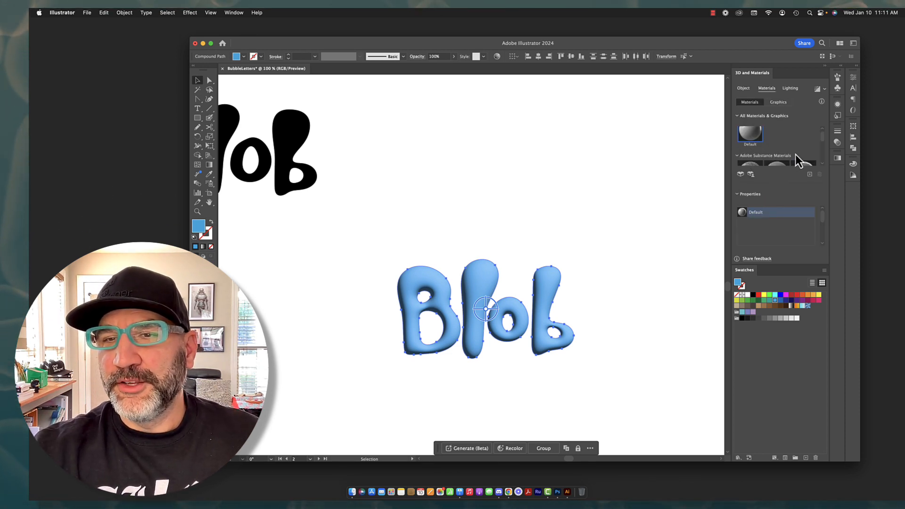
scroll(795, 154, "down", 1)
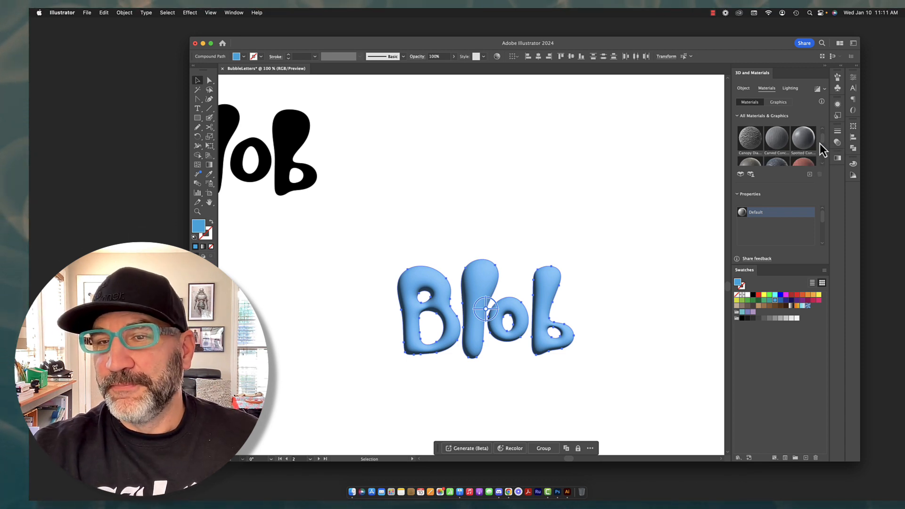
scroll(822, 141, "down", 2)
scroll(822, 141, "down", 5)
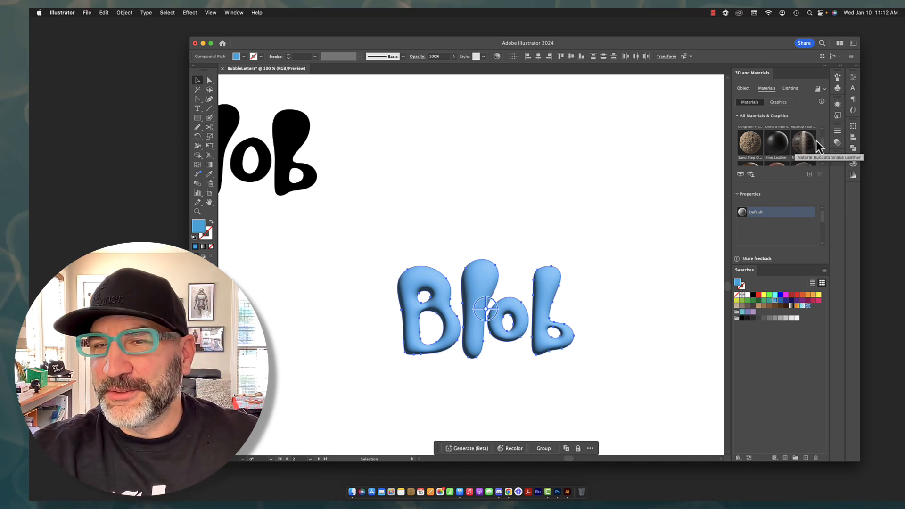
scroll(822, 143, "down", 3)
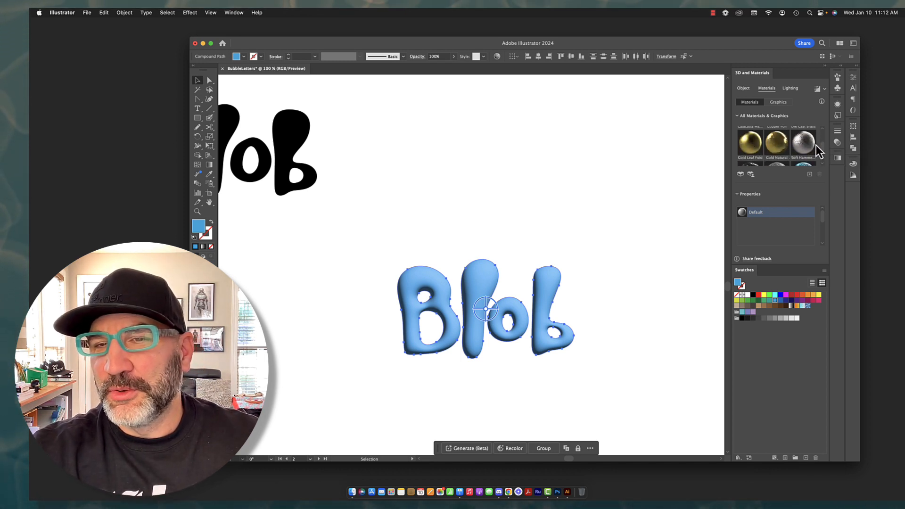
scroll(823, 148, "down", 5)
left_click_drag(822, 152, 822, 151)
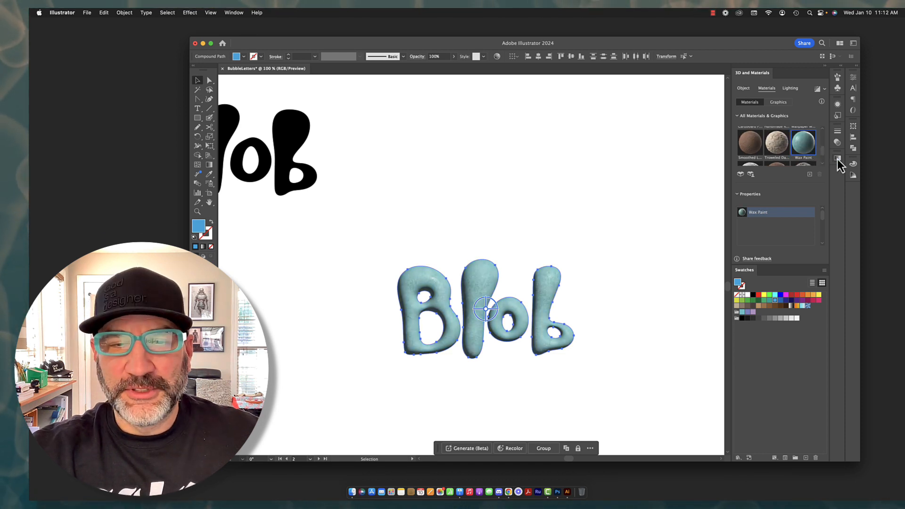
Try the Troweled Dash Stucco and Creased Plastic Film materials on the word and restore the Default material
left_click(780, 142)
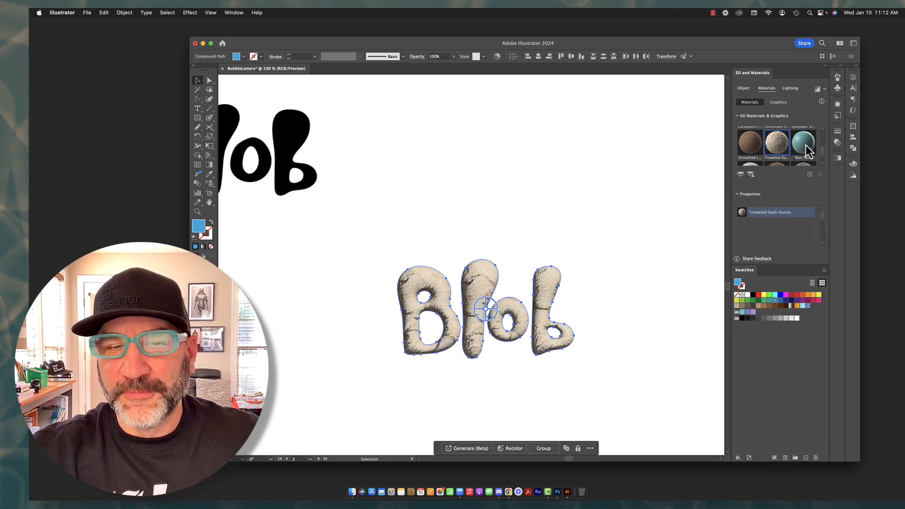
scroll(822, 152, "down", 2)
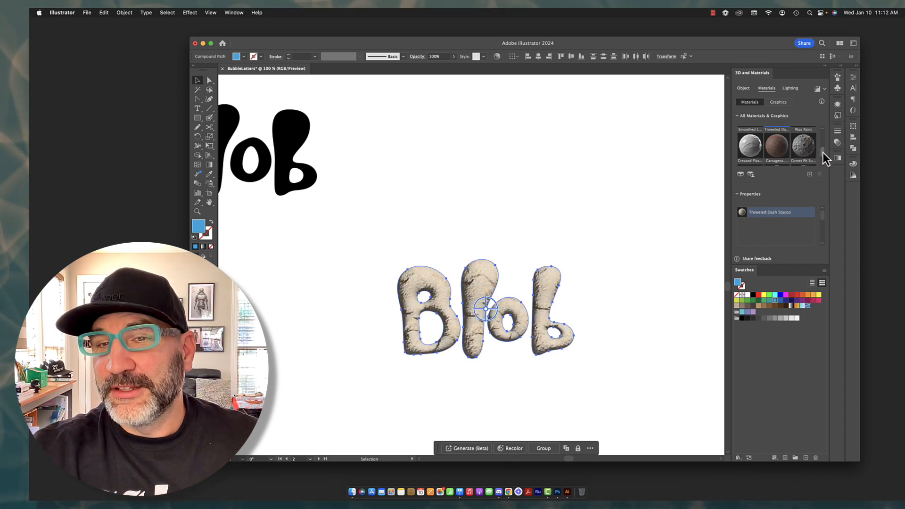
left_click(754, 155)
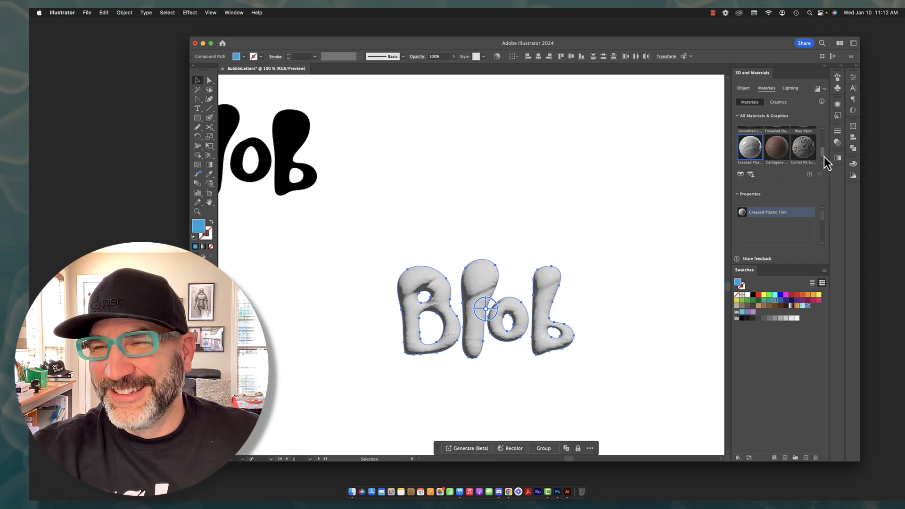
left_click_drag(823, 154, 822, 126)
left_click(750, 148)
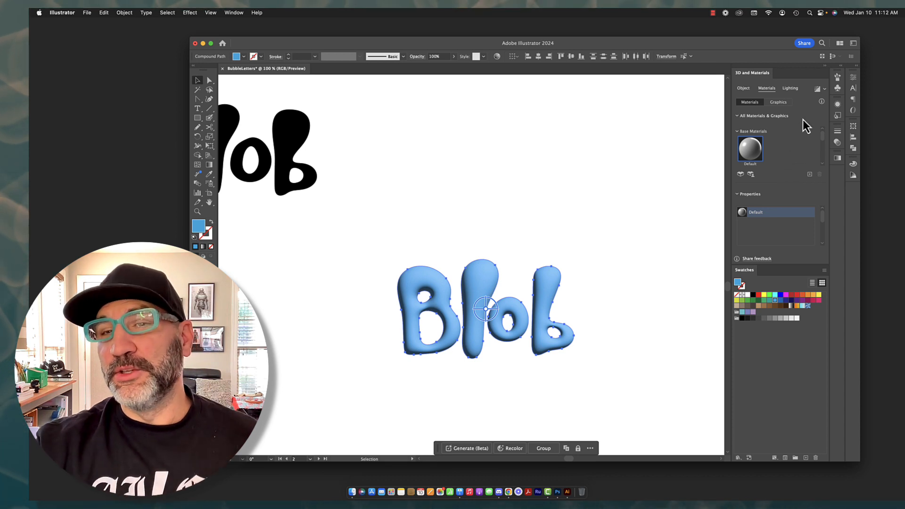
Reposition Light 1 on the lighting sphere to a rotation of about 130° and a height of about 40°
left_click(789, 89)
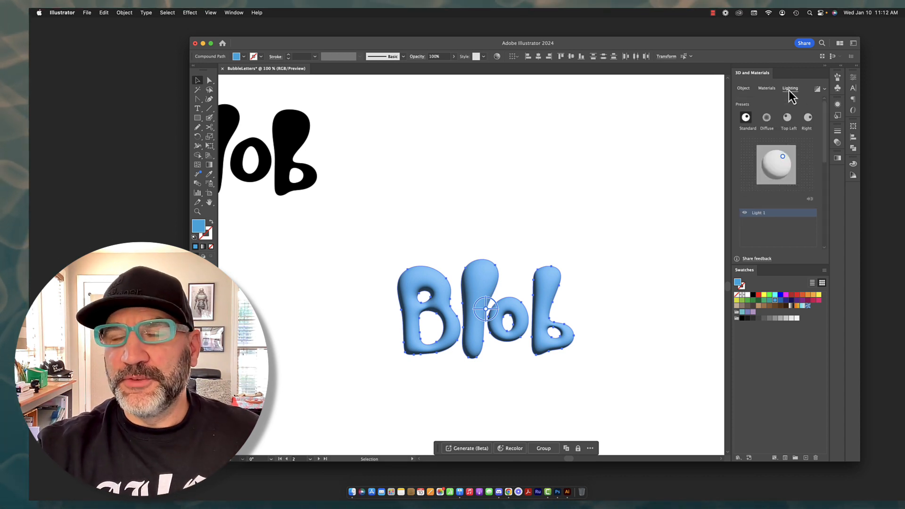
left_click(765, 89)
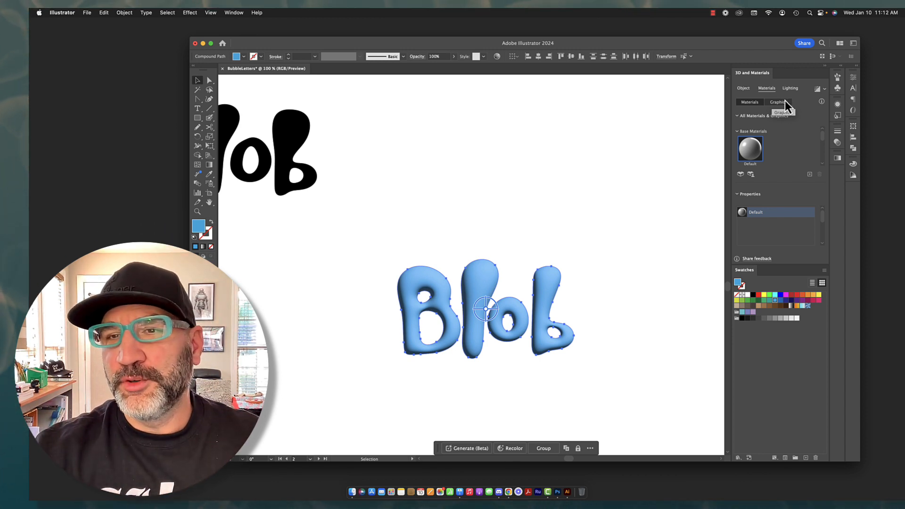
left_click(791, 89)
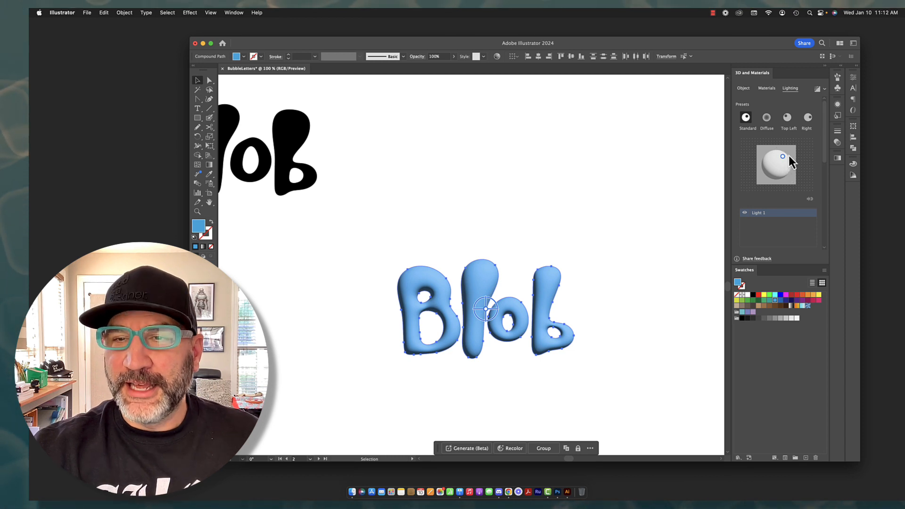
mouse_move(782, 158)
left_mouse_down()
mouse_move(762, 160)
mouse_move(796, 153)
mouse_move(785, 157)
left_mouse_up()
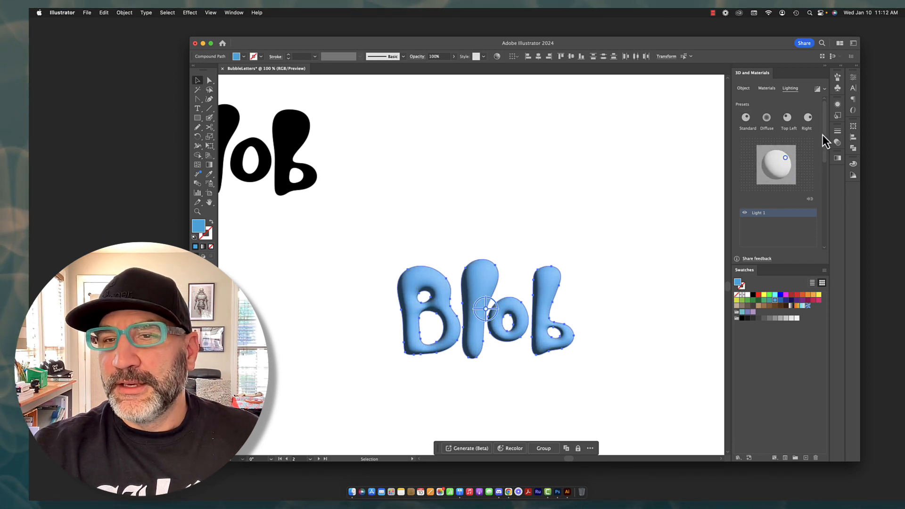
Set Light 1's color to bright cyan and its intensity to 57%
left_click_drag(826, 134, 821, 176)
left_click(805, 156)
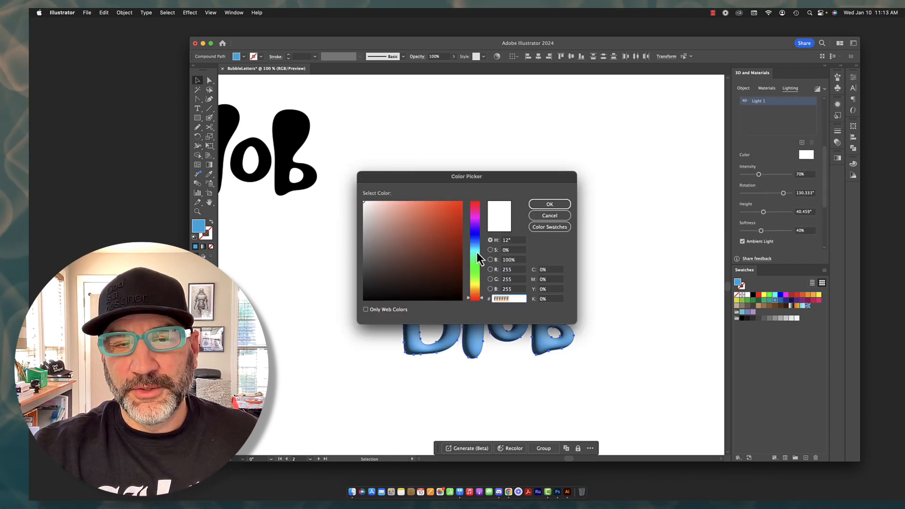
left_click(477, 252)
left_click(461, 203)
left_click_drag(498, 185, 386, 98)
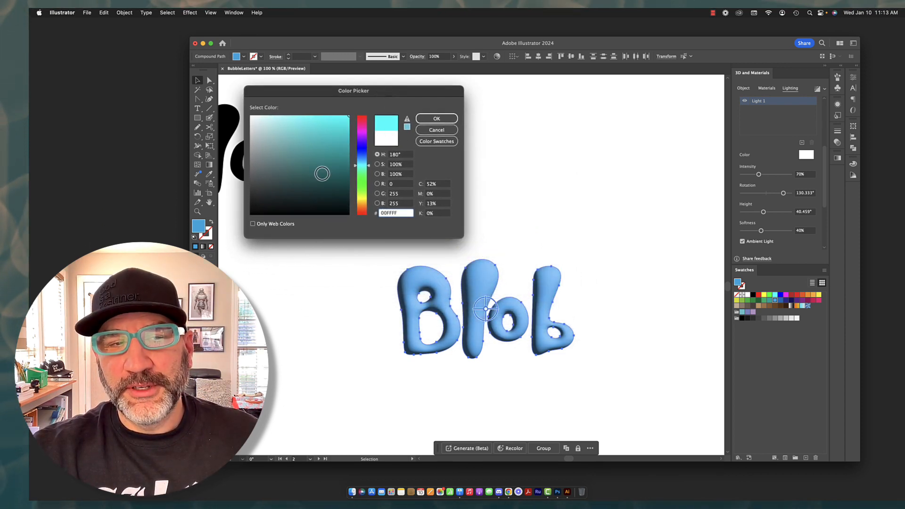
left_click(362, 210)
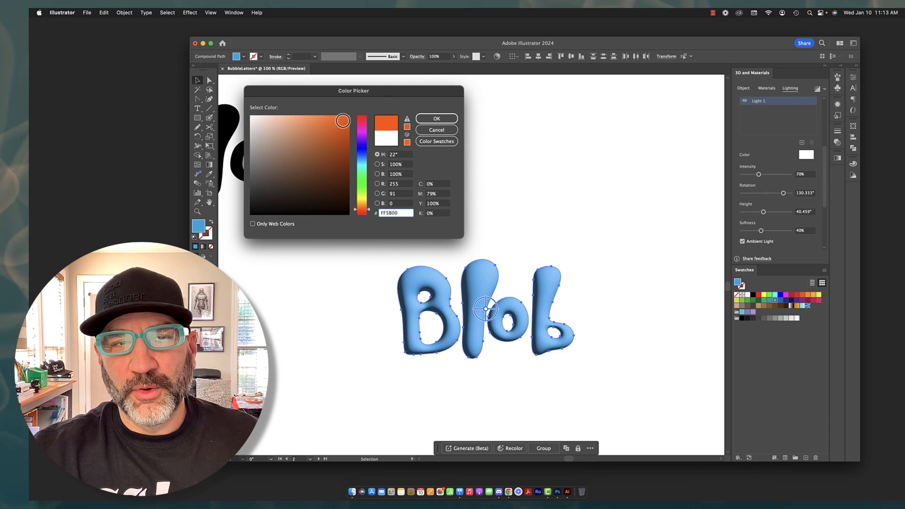
left_click_drag(307, 125, 357, 114)
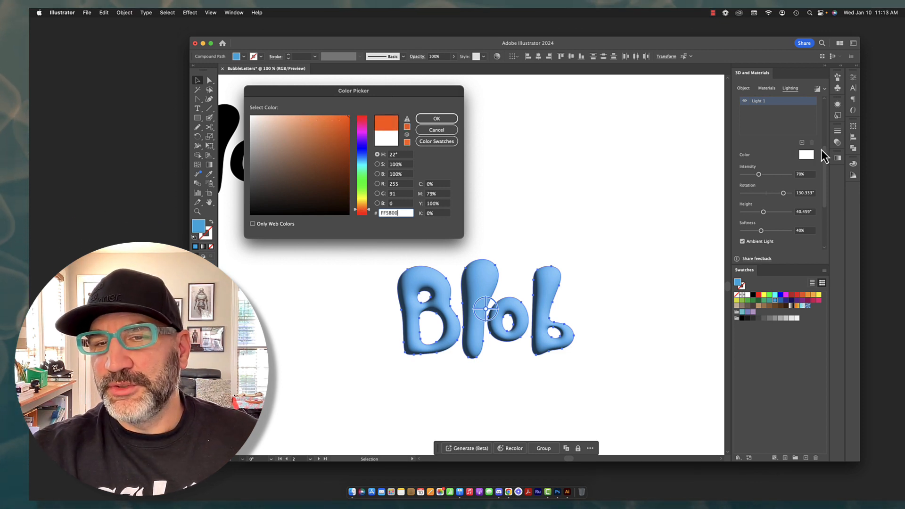
left_click(363, 165)
left_click(437, 118)
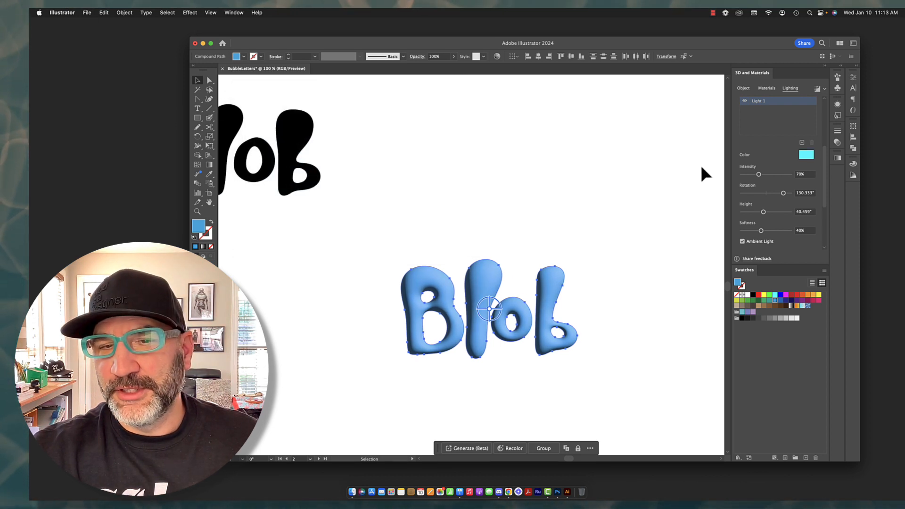
mouse_move(758, 175)
left_mouse_down()
mouse_move(782, 177)
mouse_move(757, 177)
left_mouse_up()
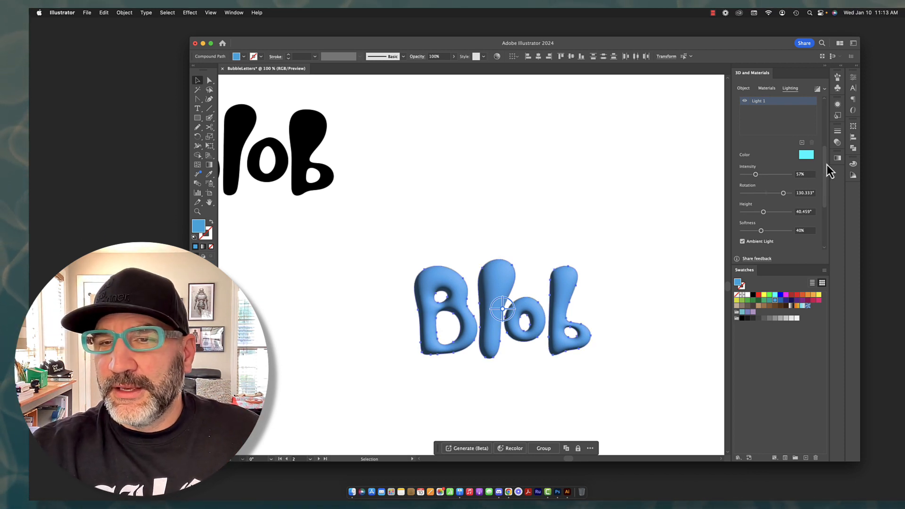
Turn on shadows for the inflated word and check the available shadow positions
scroll(827, 165, "up", 5)
left_click_drag(823, 168, 813, 251)
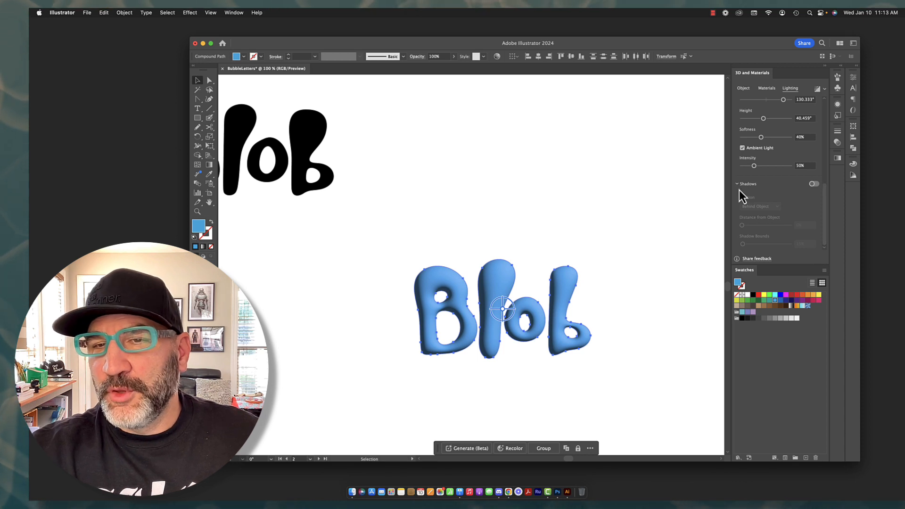
left_click(812, 185)
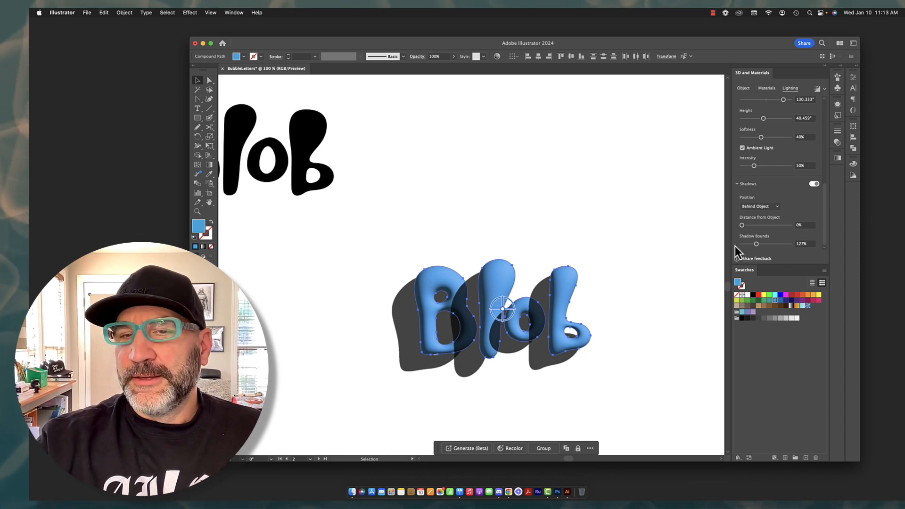
left_click(776, 208)
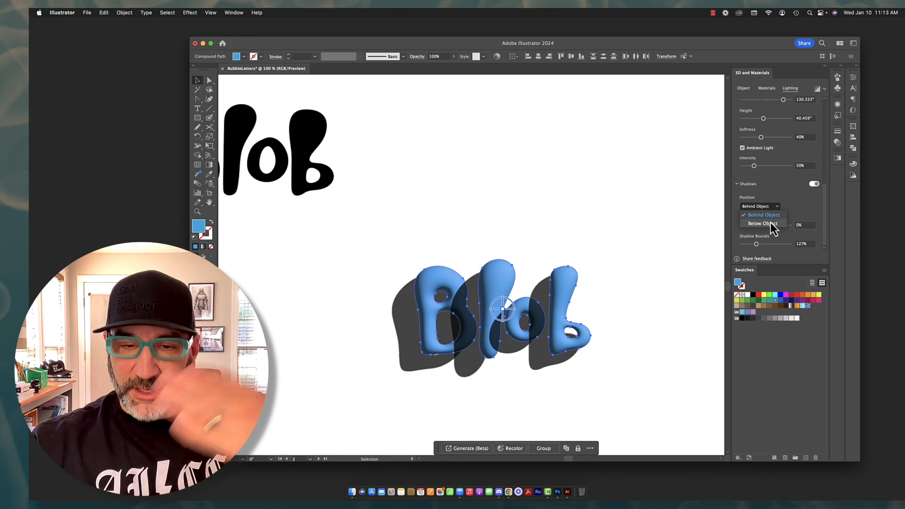
left_click(798, 208)
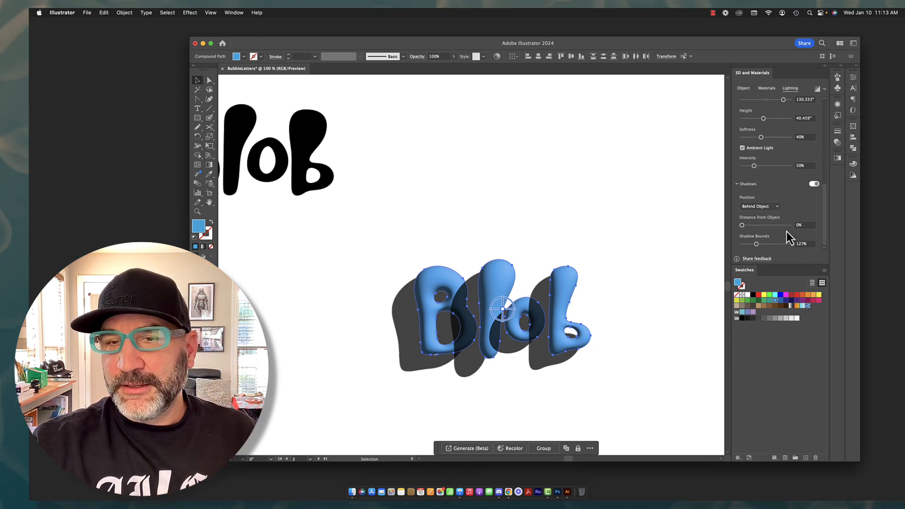
Set the shadow bounds to 400% and the shadow's distance from the object to 1%
left_click_drag(742, 226, 758, 226)
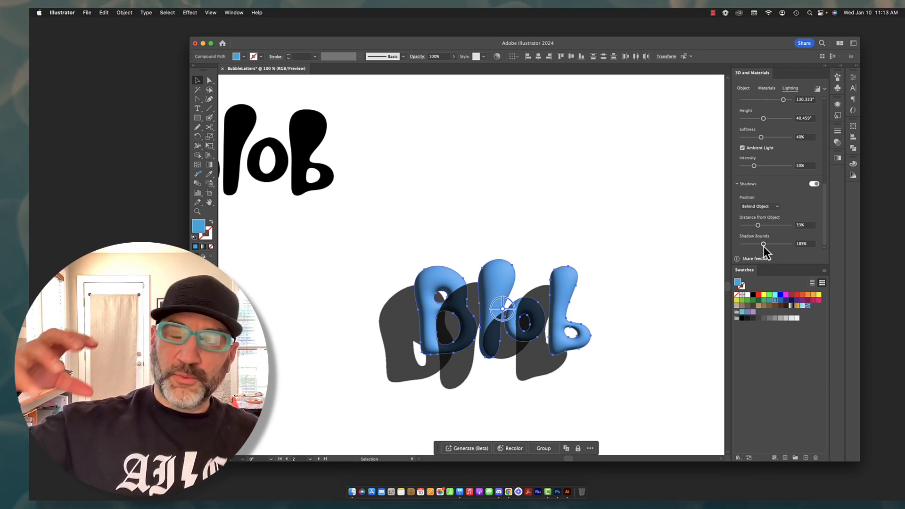
left_click_drag(763, 246, 766, 245)
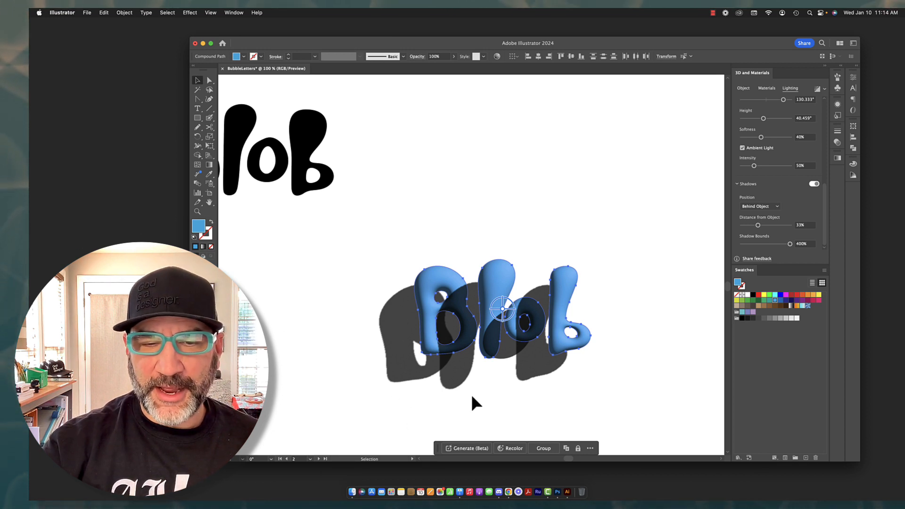
mouse_move(791, 244)
left_mouse_down()
mouse_move(752, 245)
mouse_move(790, 245)
left_mouse_up()
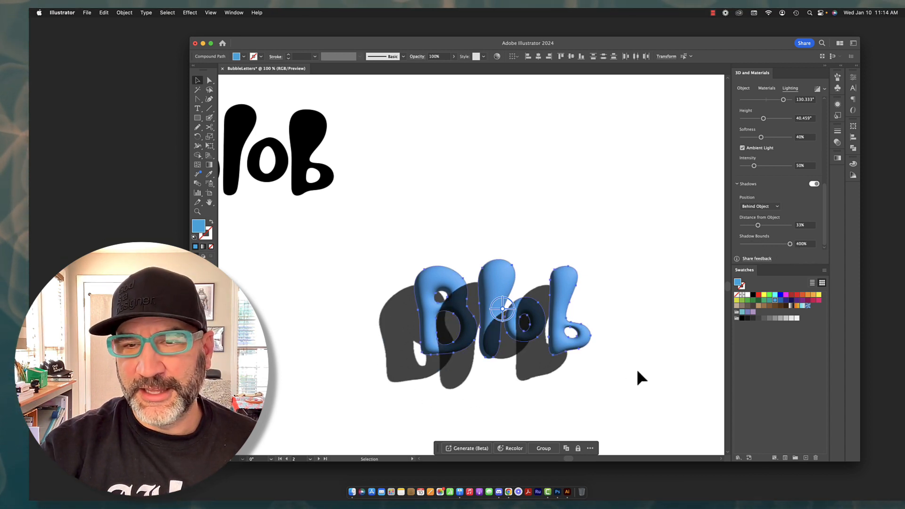
mouse_move(759, 228)
left_mouse_down()
mouse_move(770, 227)
mouse_move(743, 231)
left_mouse_up()
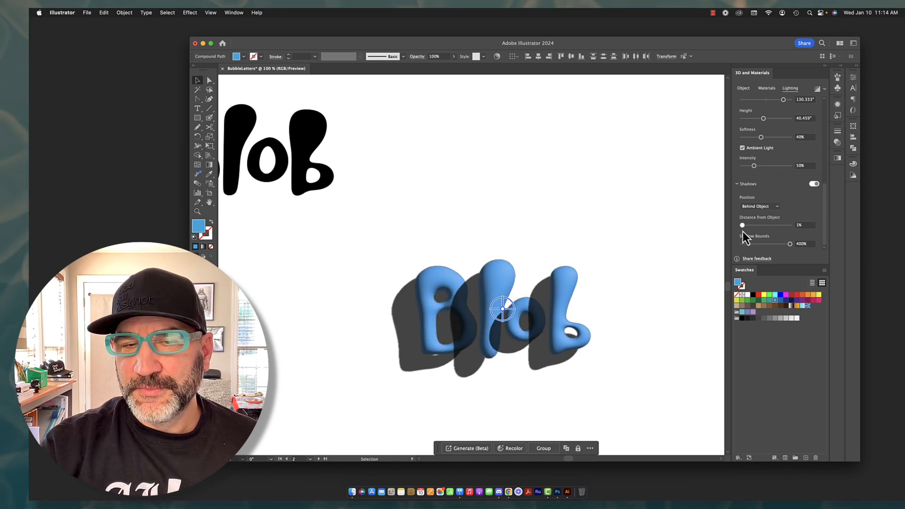